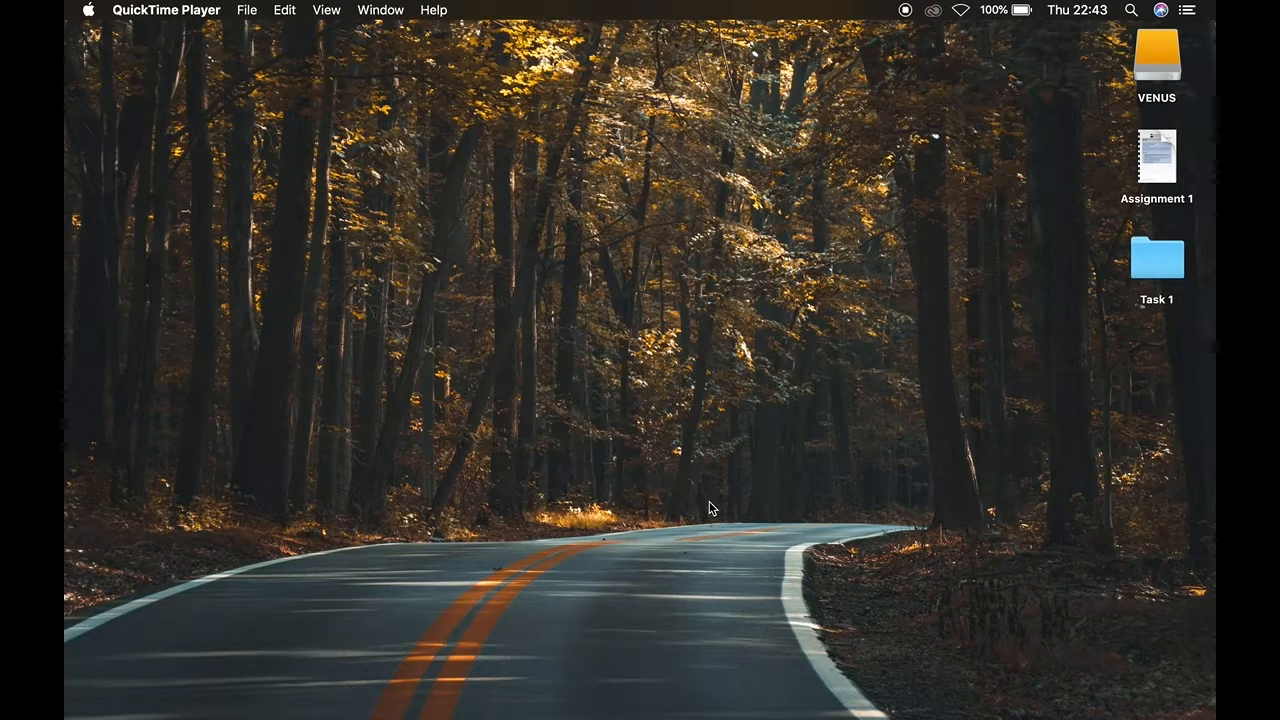
# Step: Launch Premiere Pro and create a new project named funn times
pyautogui.moveTo(737, 690)
pyautogui.click(932, 701)
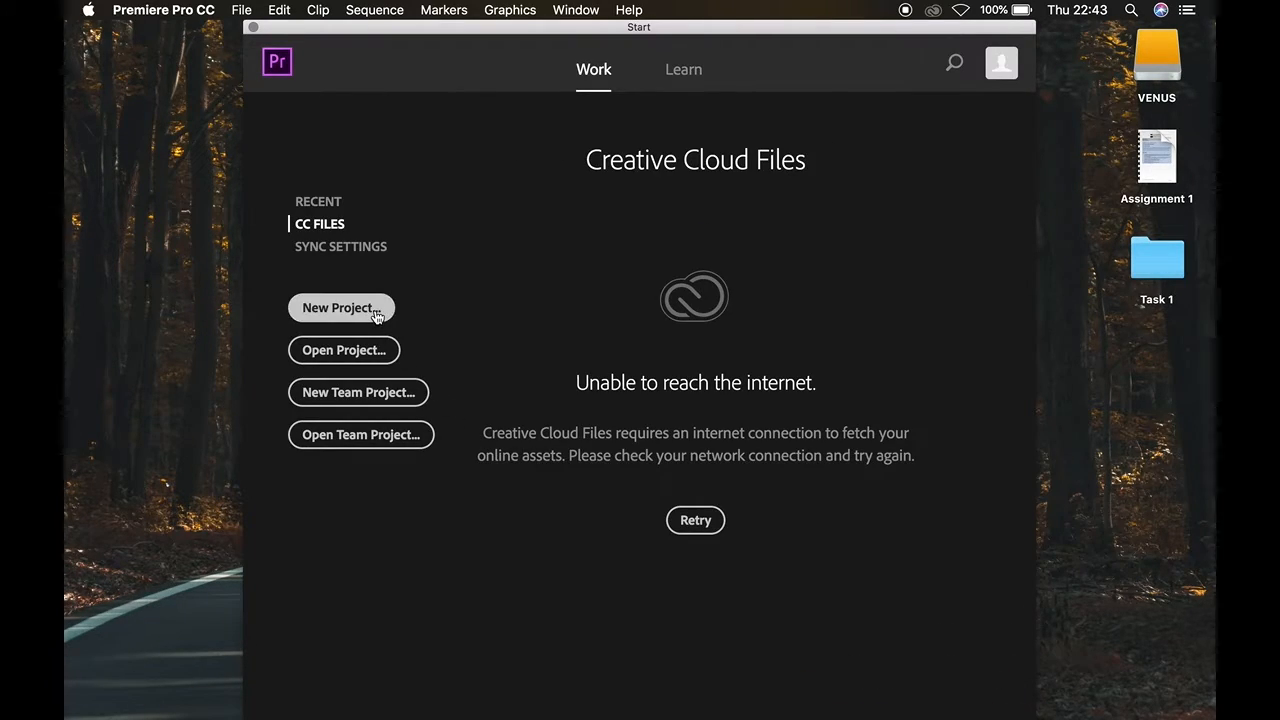
pyautogui.click(377, 316)
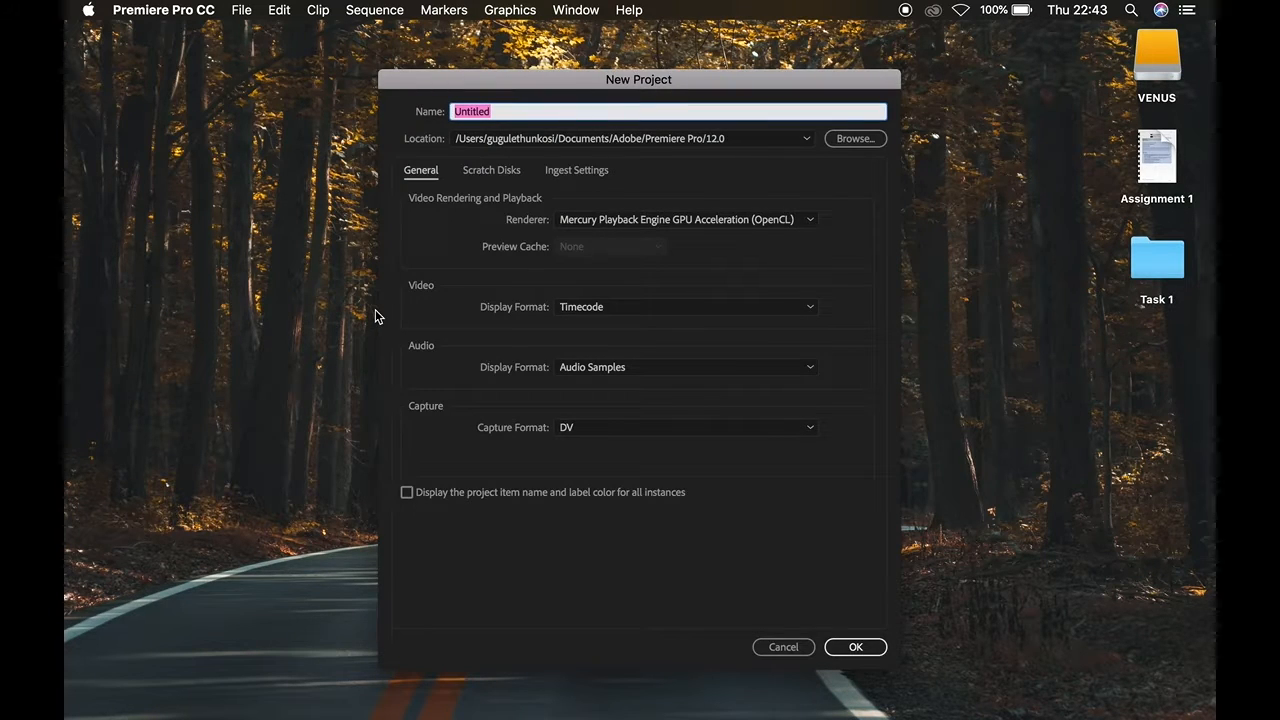
pyautogui.press('BackSpace')
pyautogui.write('funn times')
pyautogui.click(876, 649)
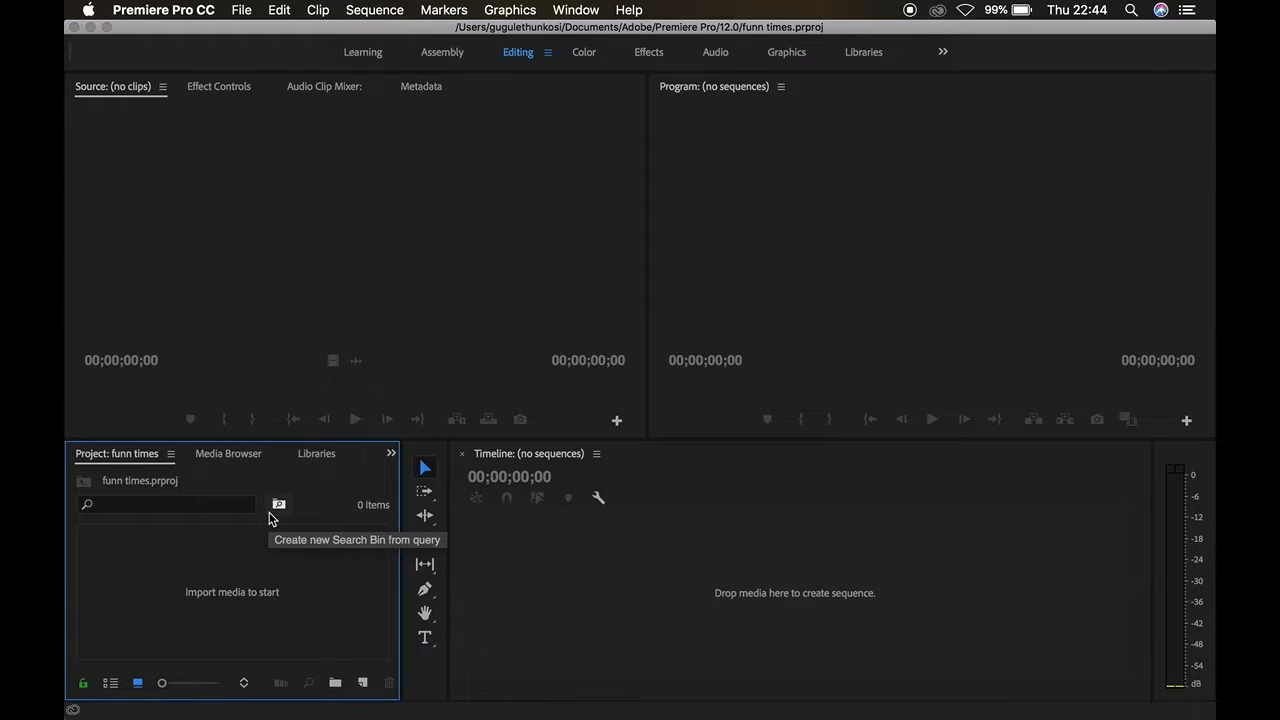
# Step: Import all the media files from the Assets folder inside the Task 1 folder on the desktop
pyautogui.rightClick(253, 609)
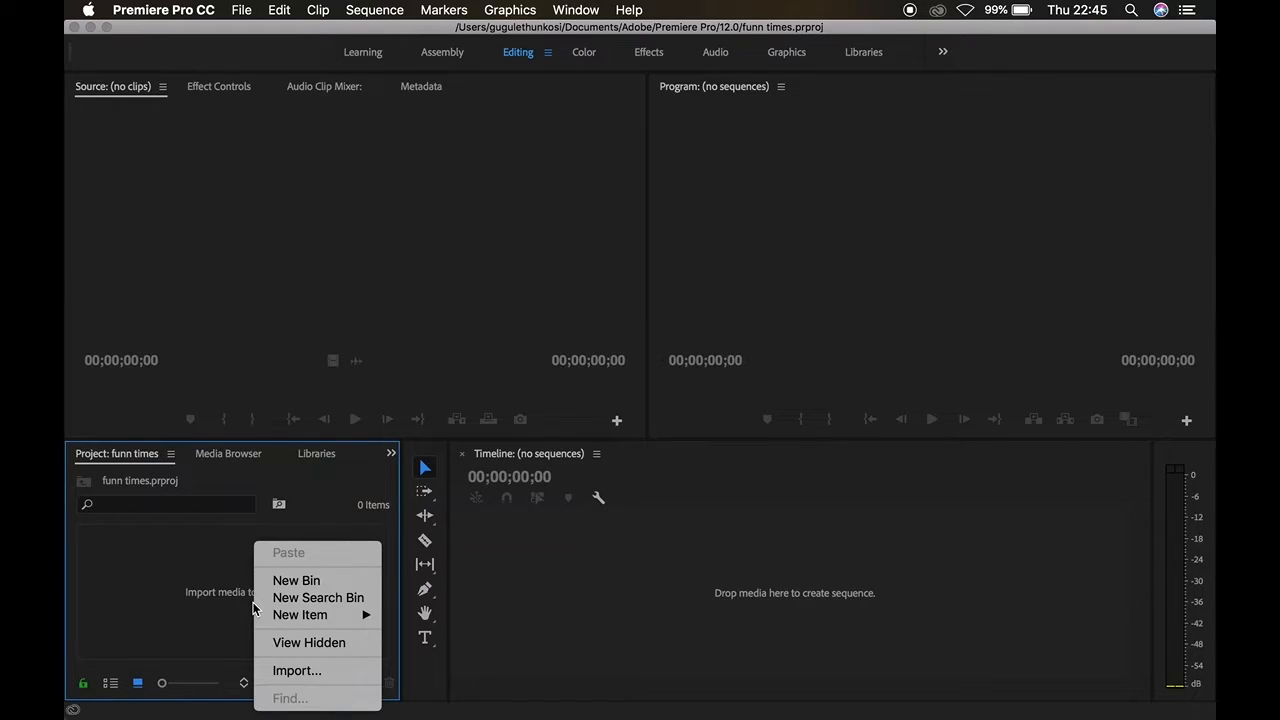
pyautogui.click(297, 671)
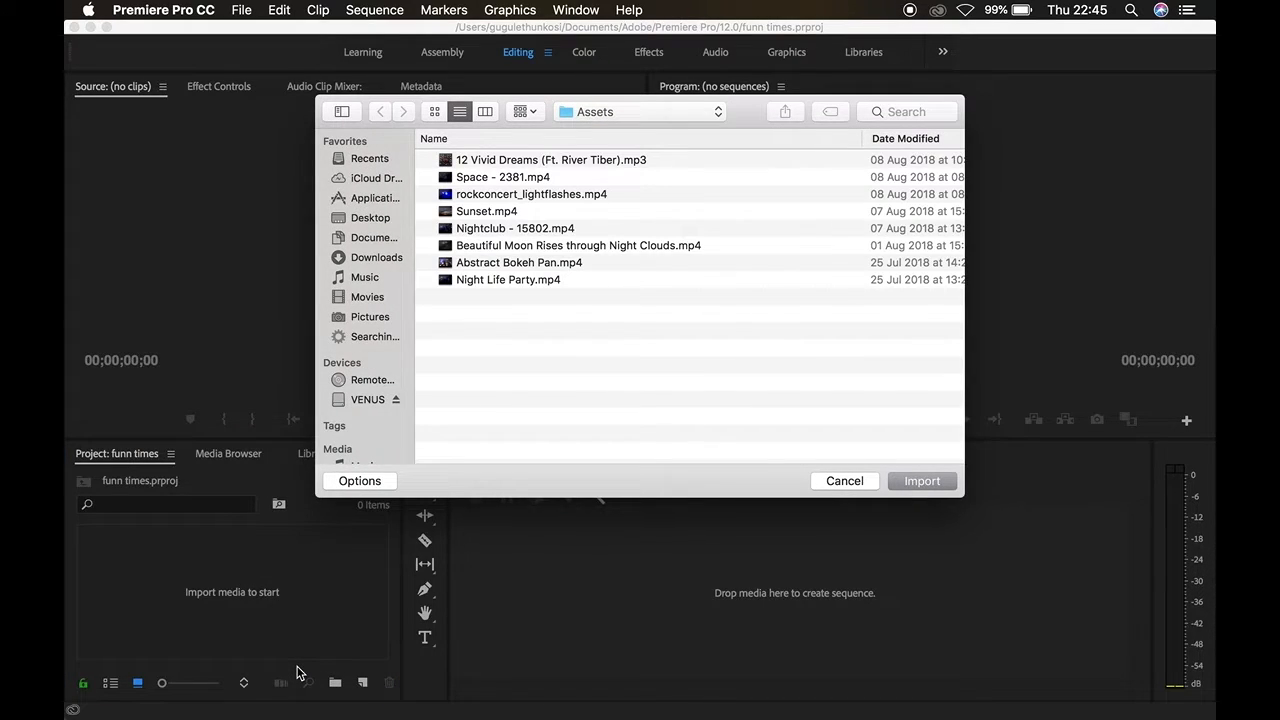
pyautogui.click(385, 220)
pyautogui.doubleClick(498, 177)
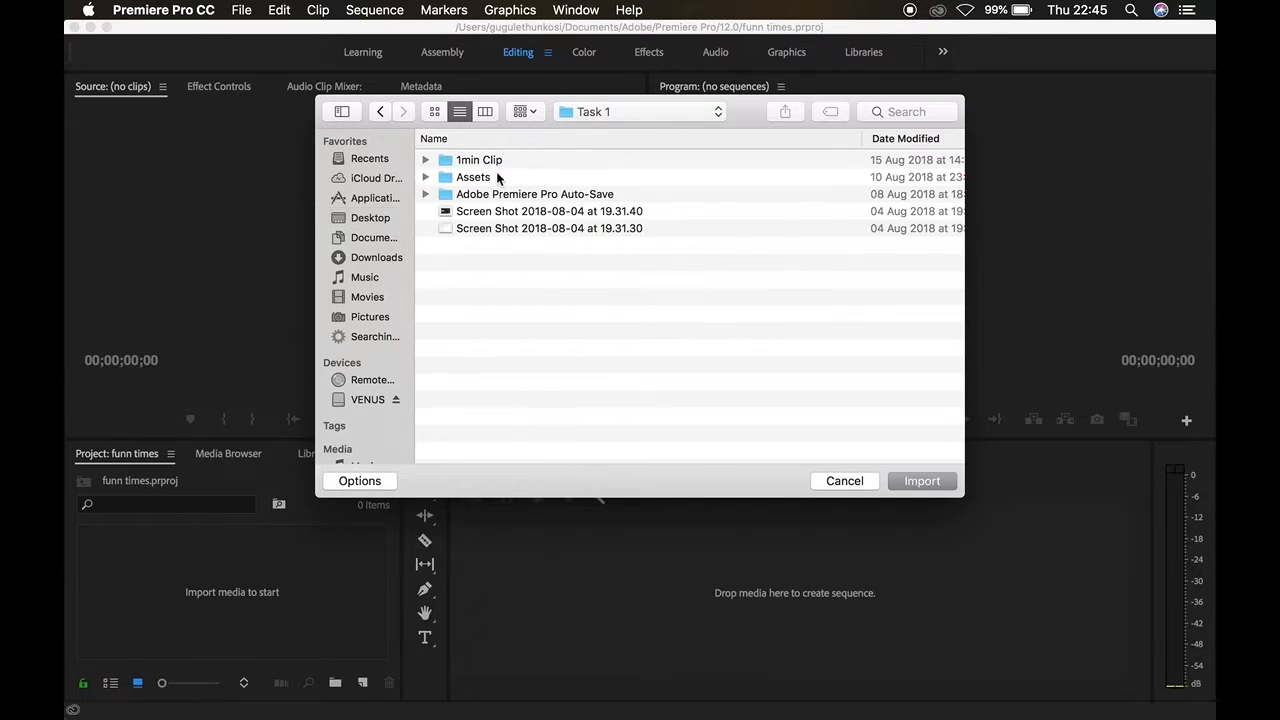
pyautogui.doubleClick(498, 177)
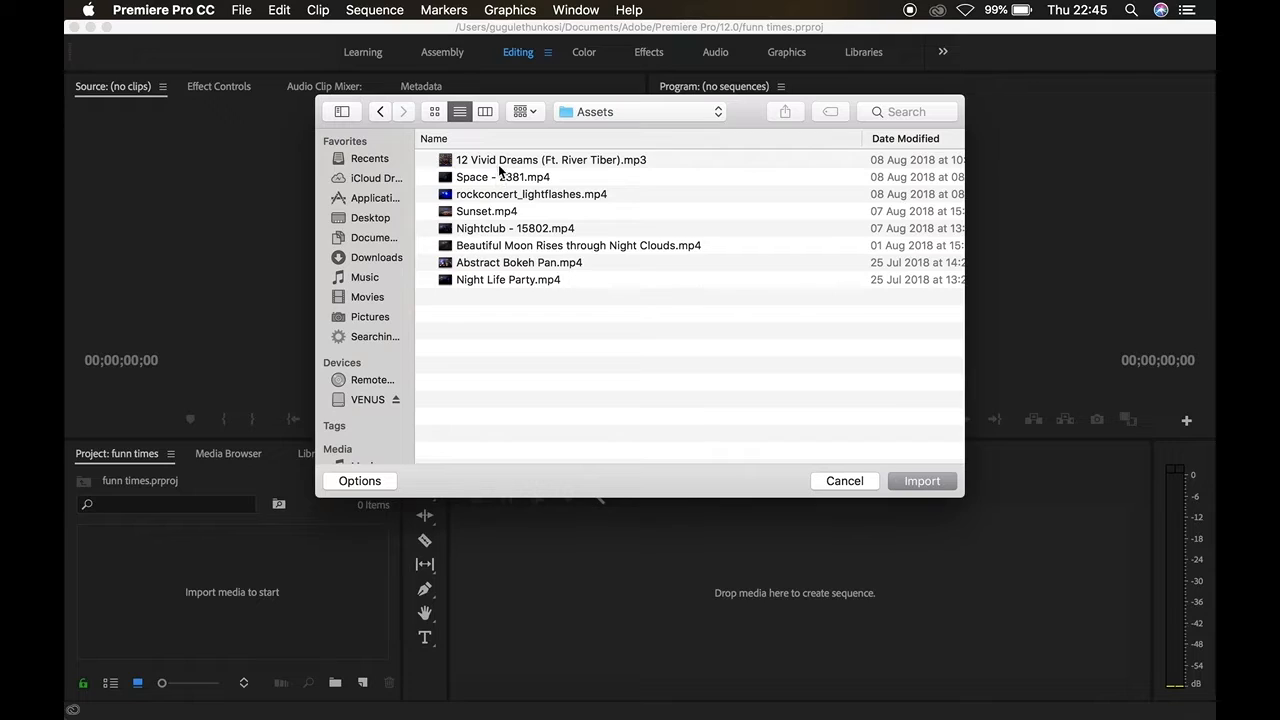
pyautogui.click(503, 162)
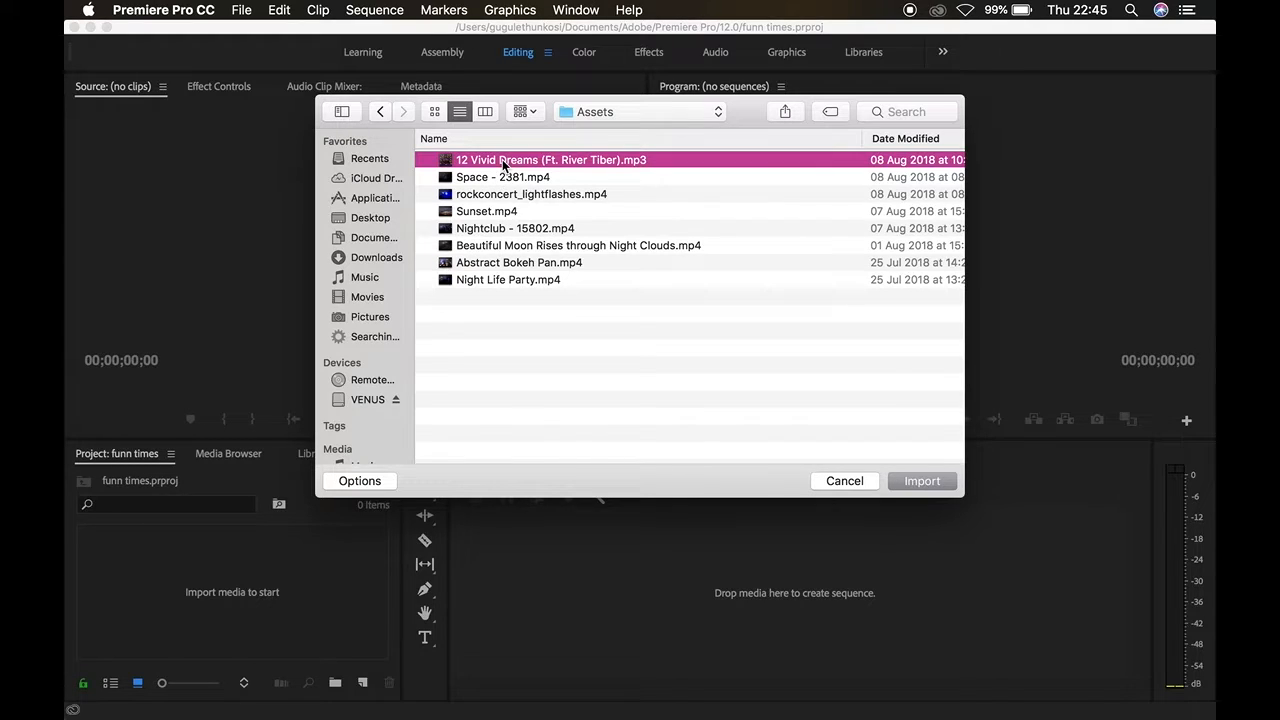
pyautogui.keyDown('shift'); pyautogui.click(540, 280); pyautogui.keyUp('shift')
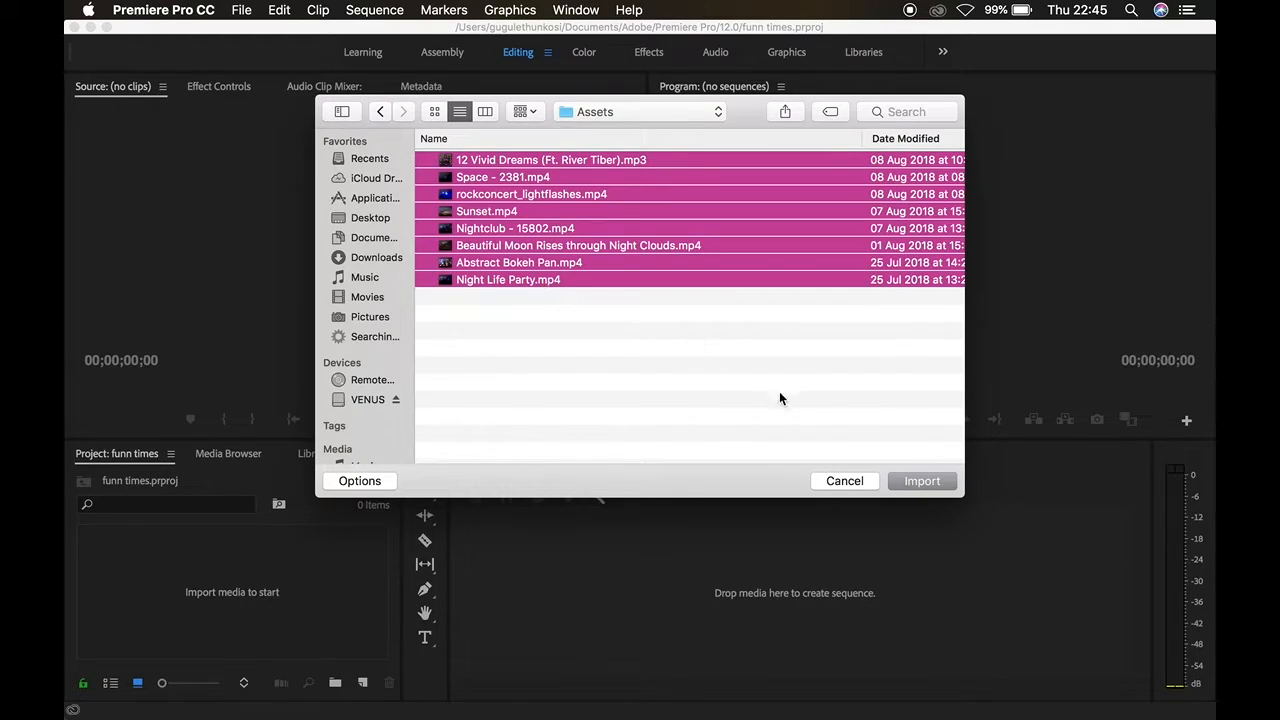
pyautogui.click(926, 482)
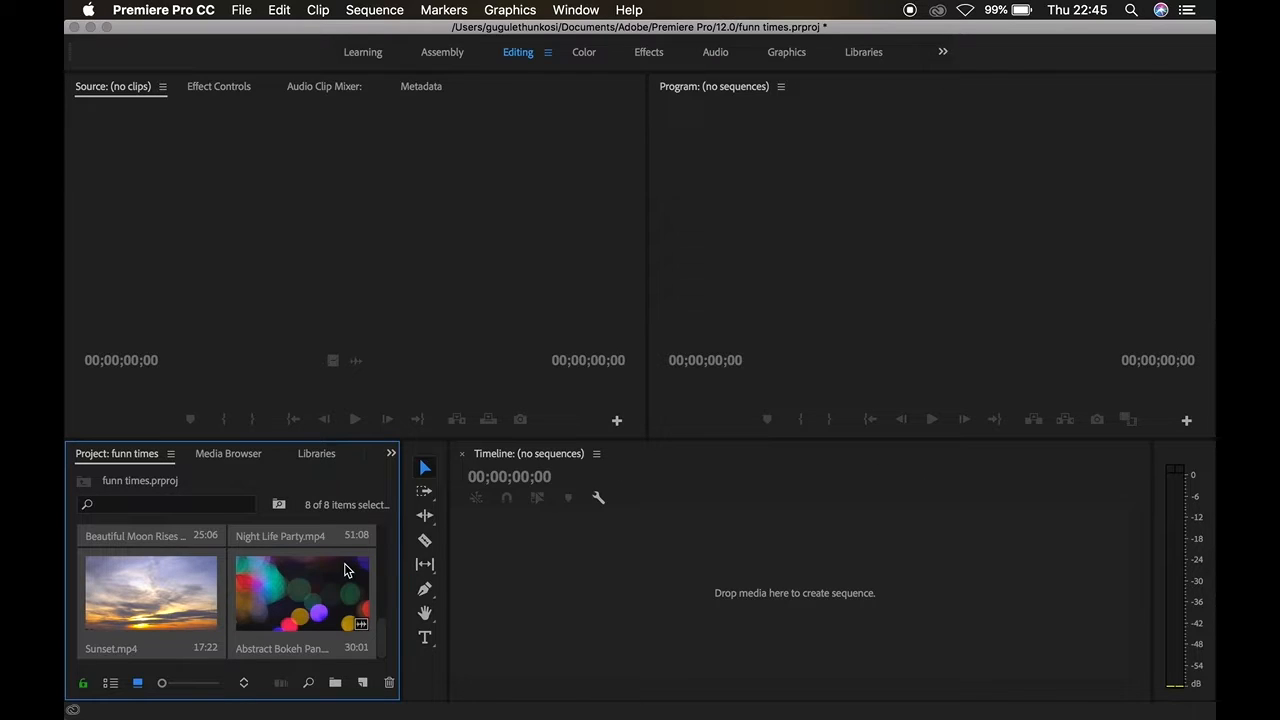
# Step: Widen the project panel and check the imported clips in list view, returning to thumbnail view
pyautogui.moveTo(404, 524); pyautogui.dragTo(436, 524)
pyautogui.scroll(-1, 334, 558)
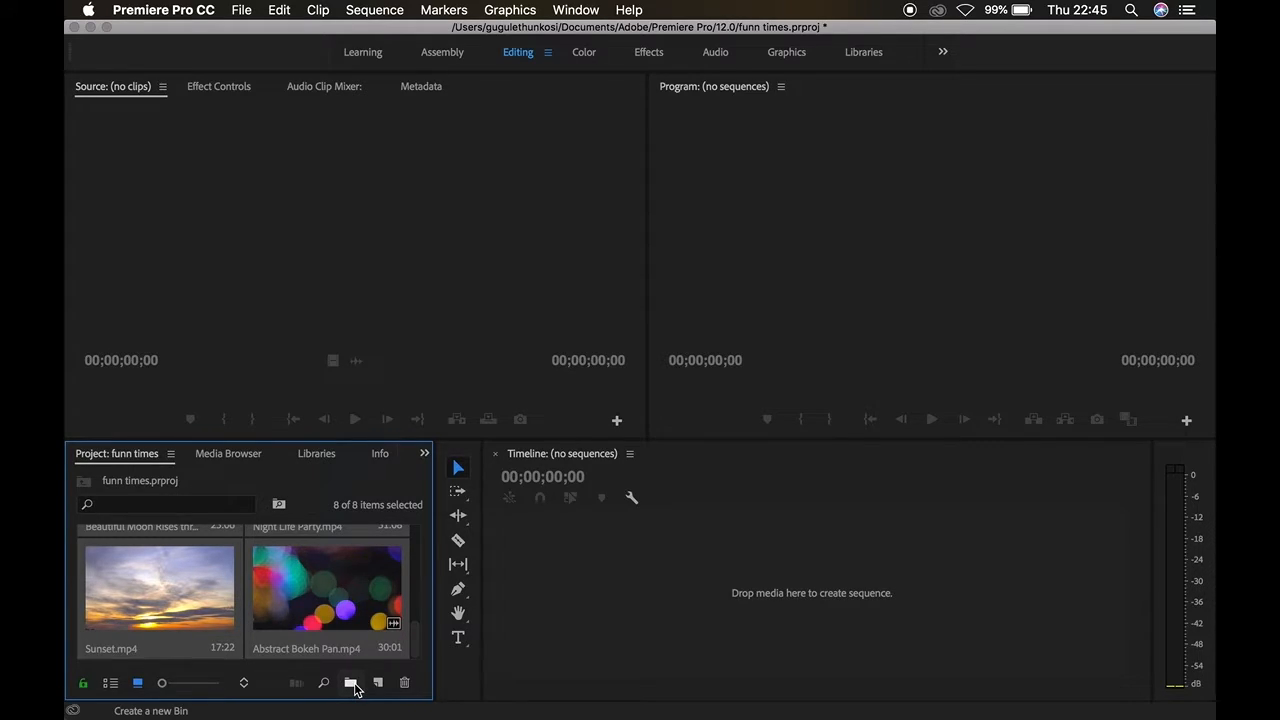
pyautogui.click(138, 684)
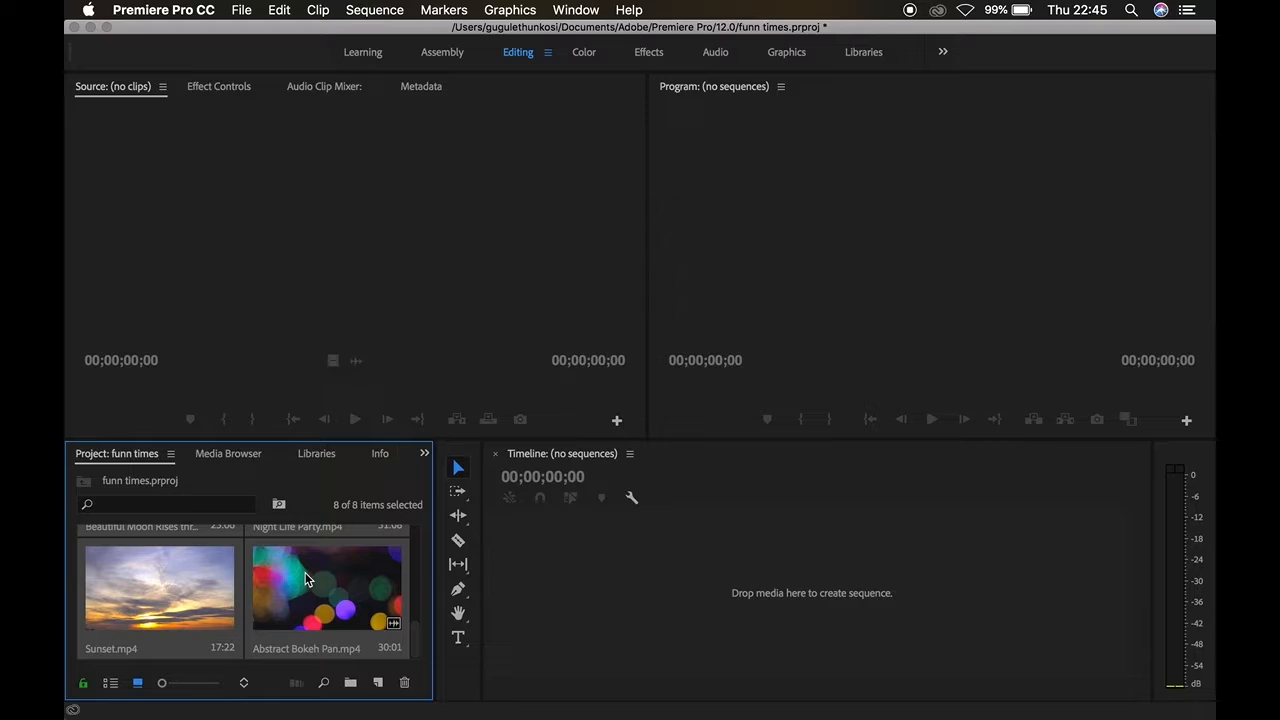
pyautogui.click(110, 683)
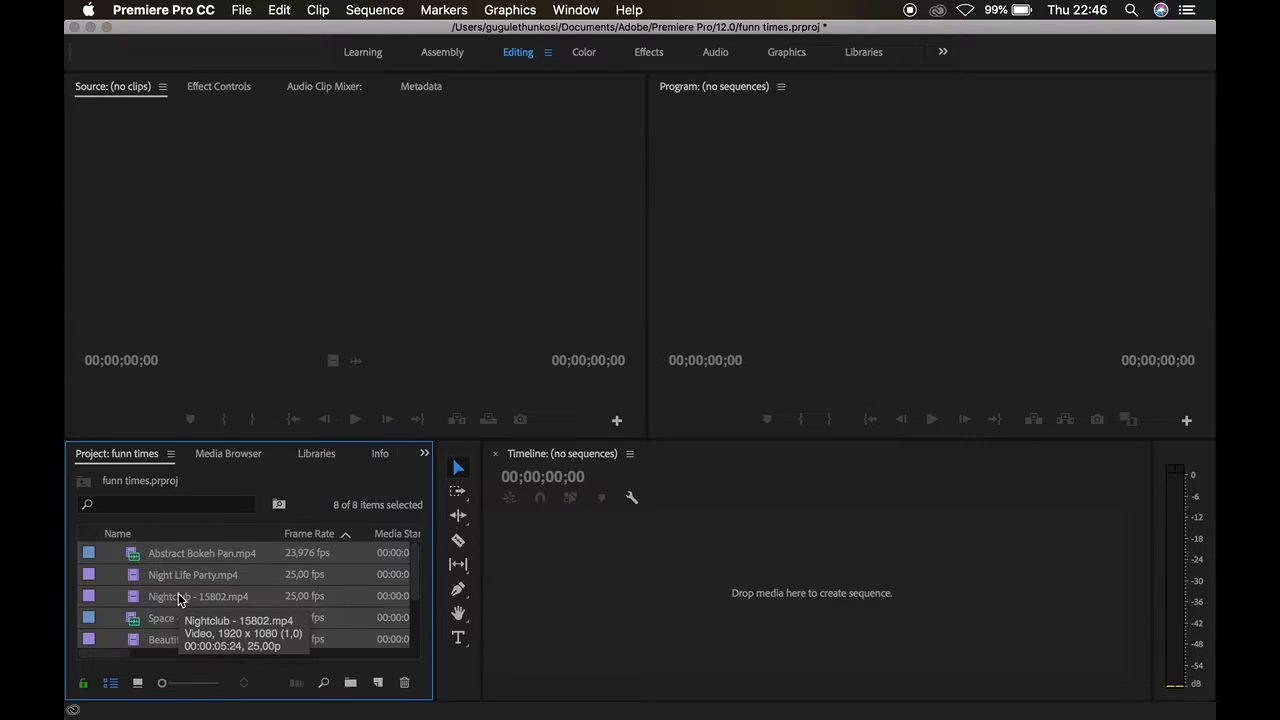
pyautogui.click(137, 682)
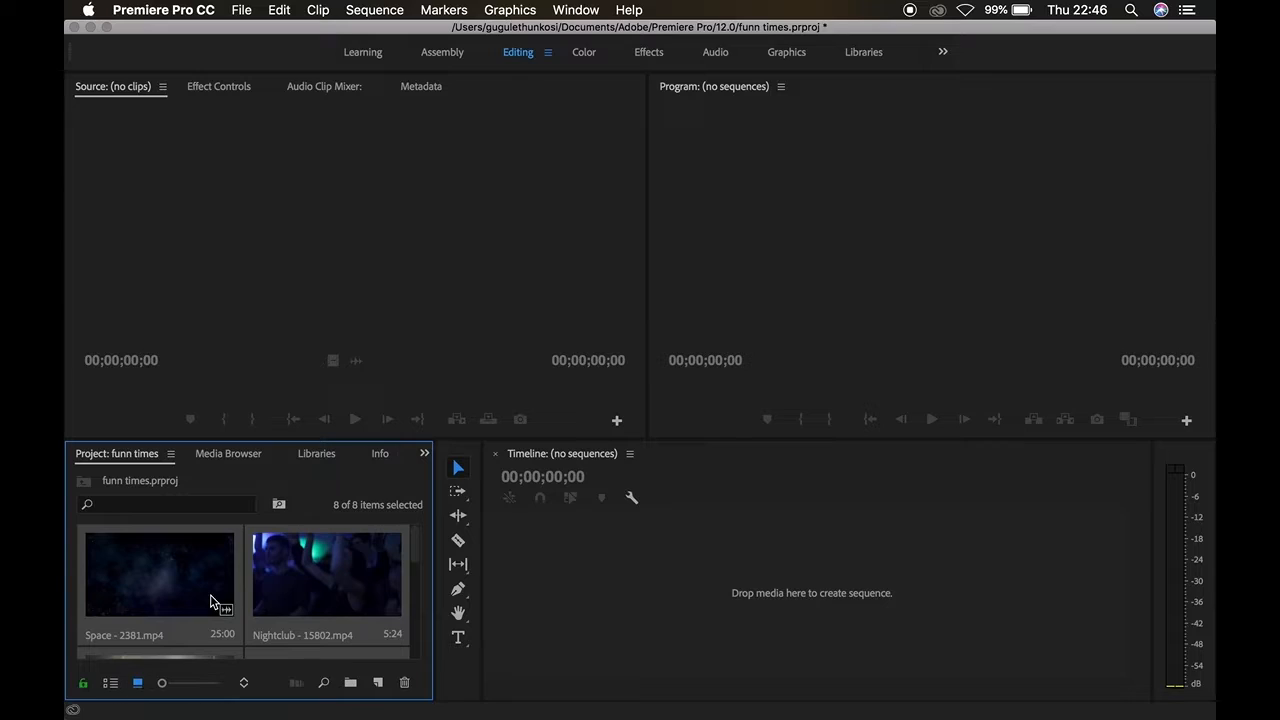
pyautogui.scroll(-5, 212, 601)
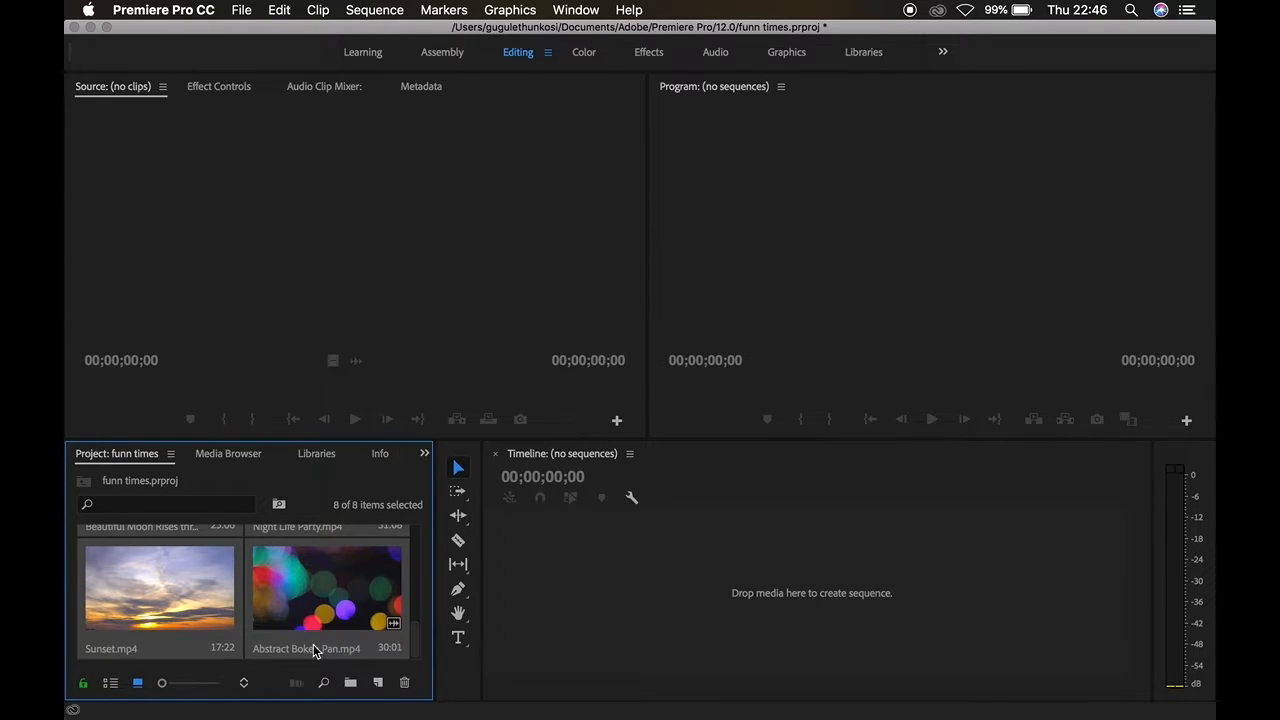
# Step: Create a new bin named videos in the project
pyautogui.click(351, 683)
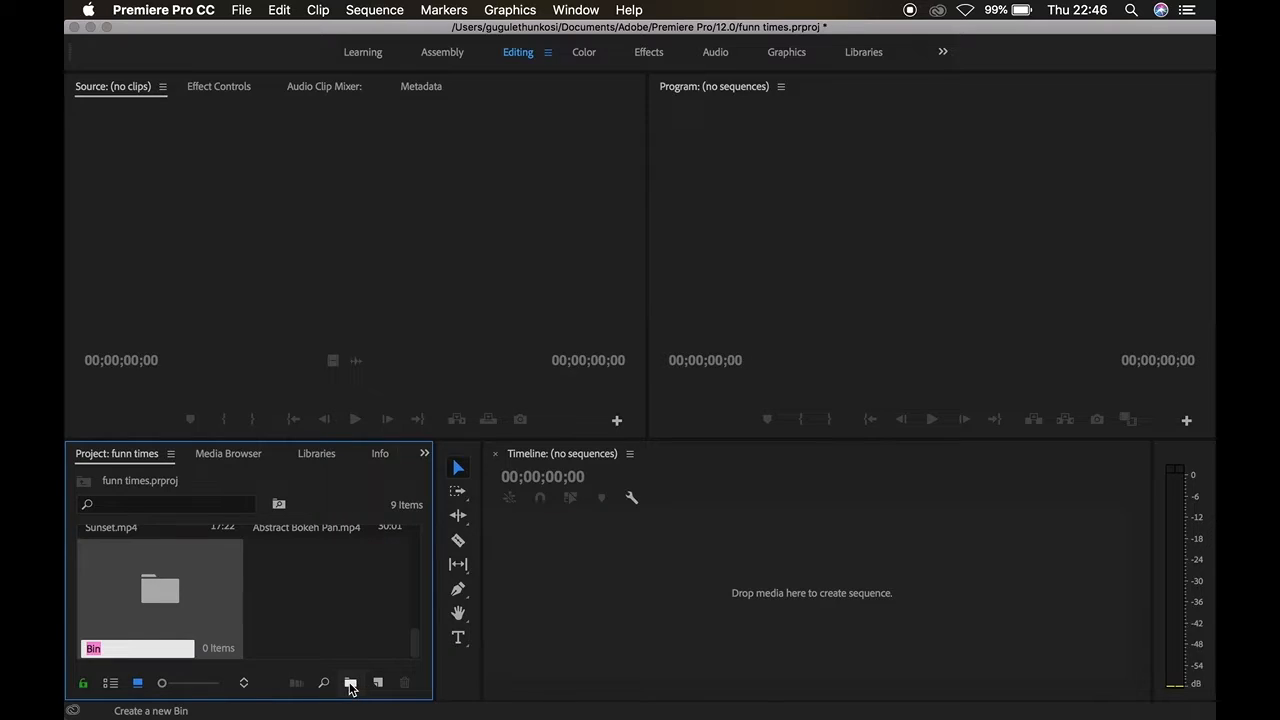
pyautogui.write('videoa')
pyautogui.press('BackSpace')
pyautogui.write('s')
pyautogui.click(370, 617)
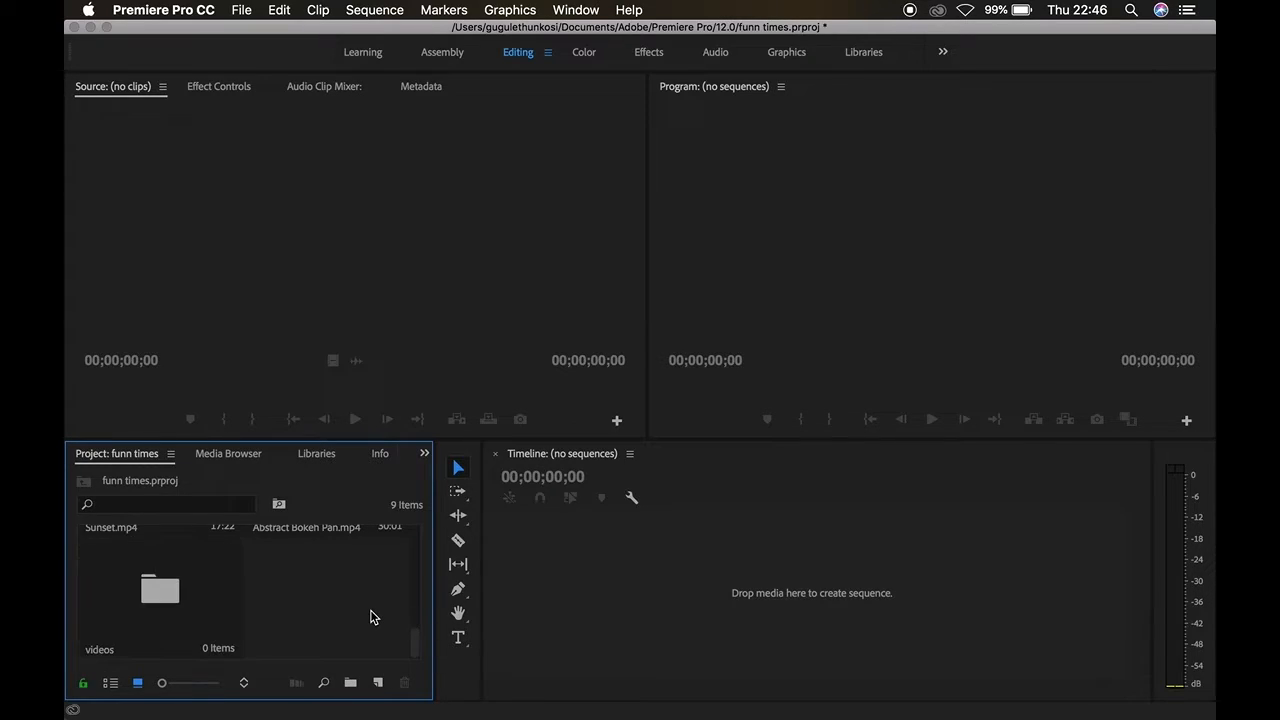
pyautogui.rightClick(314, 586)
pyautogui.click(288, 589)
# Step: Select all the imported media, including the audio track, and move it into the videos bin
pyautogui.scroll(3, 290, 589)
pyautogui.scroll(2, 290, 589)
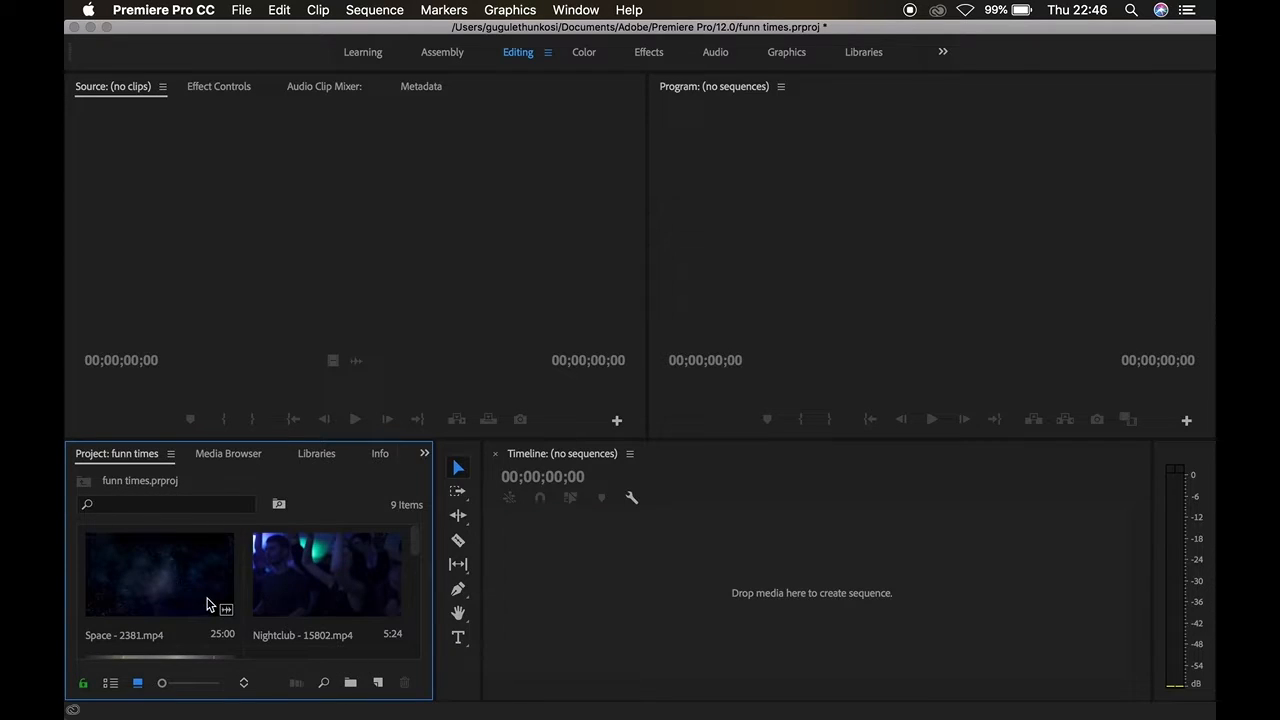
pyautogui.click(203, 596)
pyautogui.keyDown('shift'); pyautogui.click(268, 600); pyautogui.keyUp('shift')
pyautogui.scroll(-2, 279, 598)
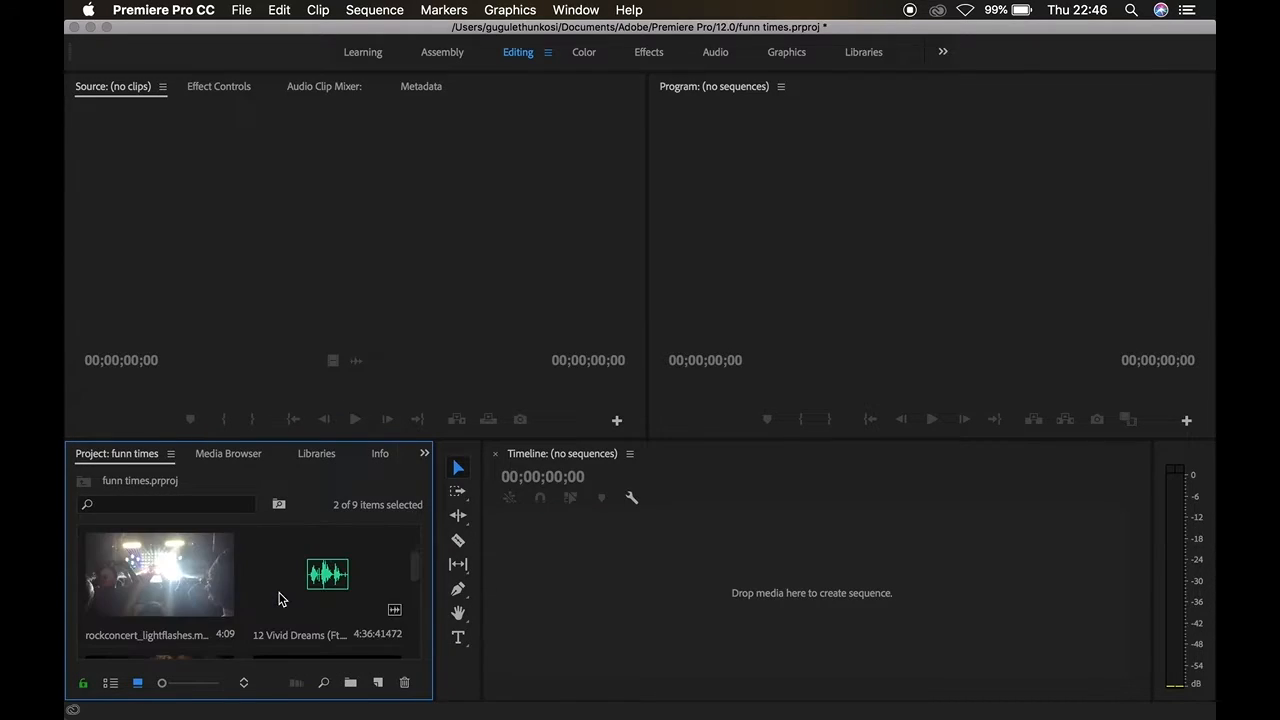
pyautogui.scroll(2, 279, 598)
pyautogui.scroll(-2, 279, 598)
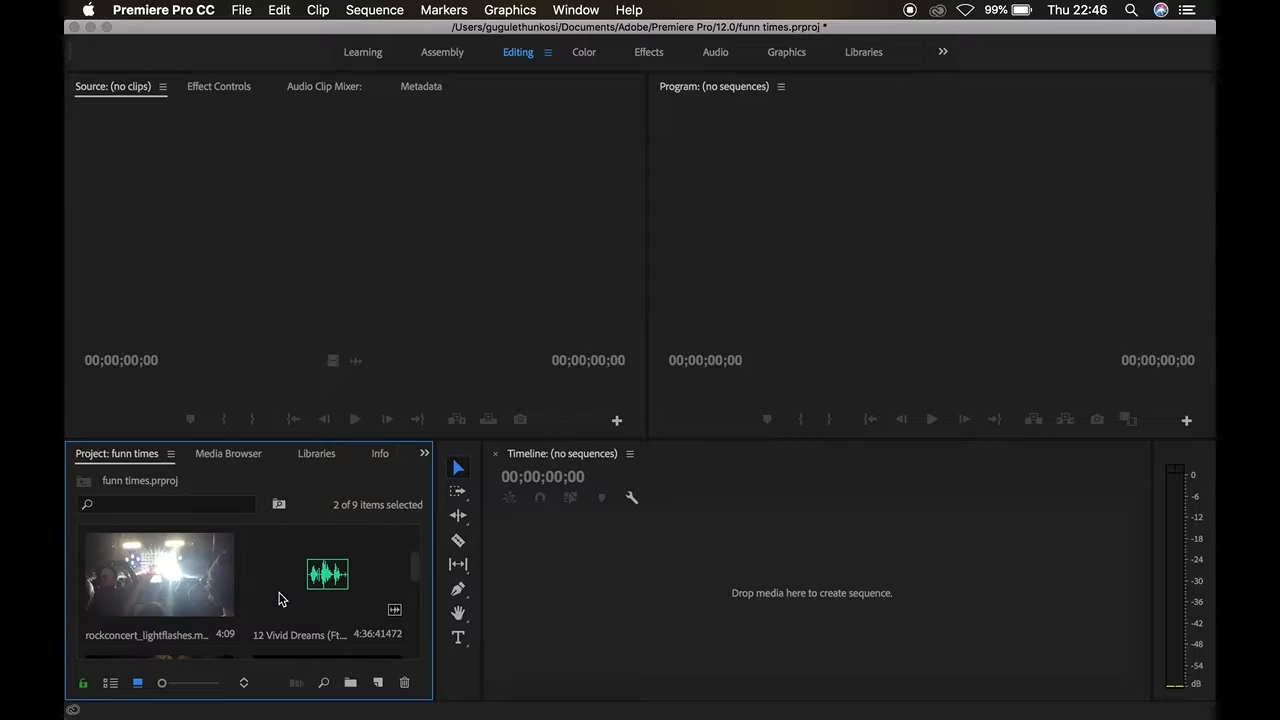
pyautogui.keyDown('shift'); pyautogui.click(217, 575); pyautogui.keyUp('shift')
pyautogui.scroll(-3, 220, 582)
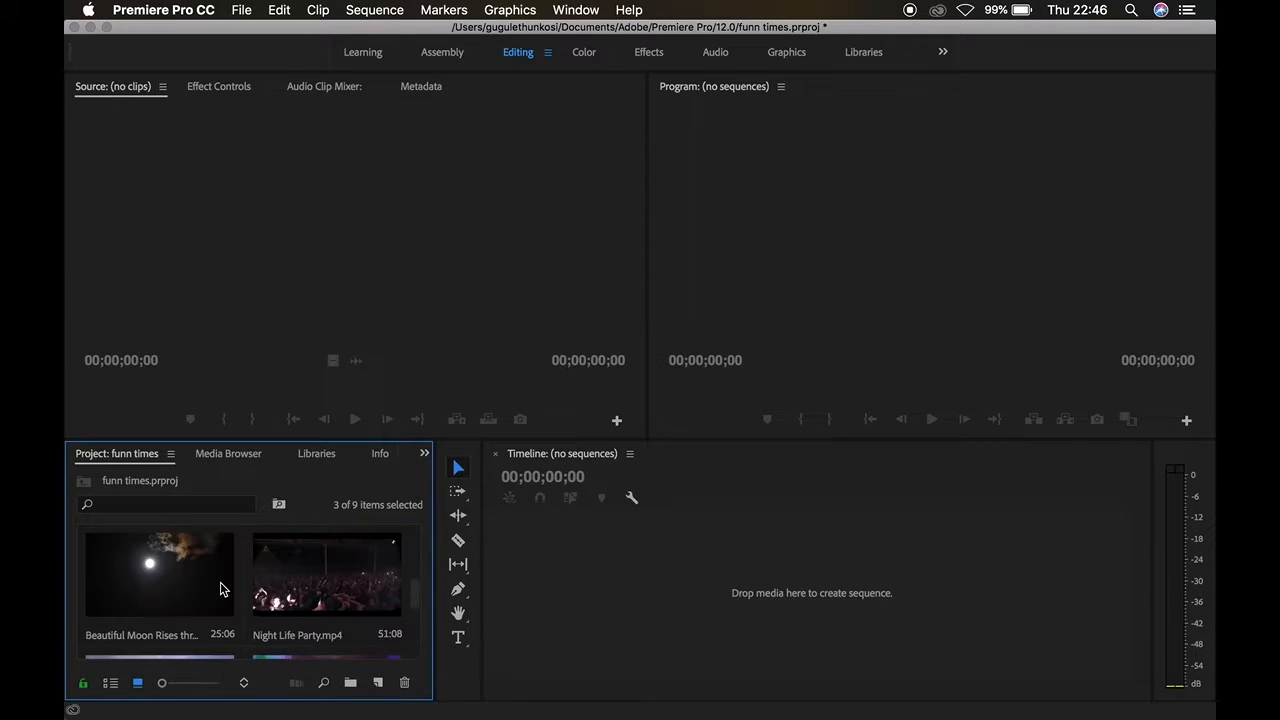
pyautogui.keyDown('shift'); pyautogui.click(206, 586); pyautogui.keyUp('shift')
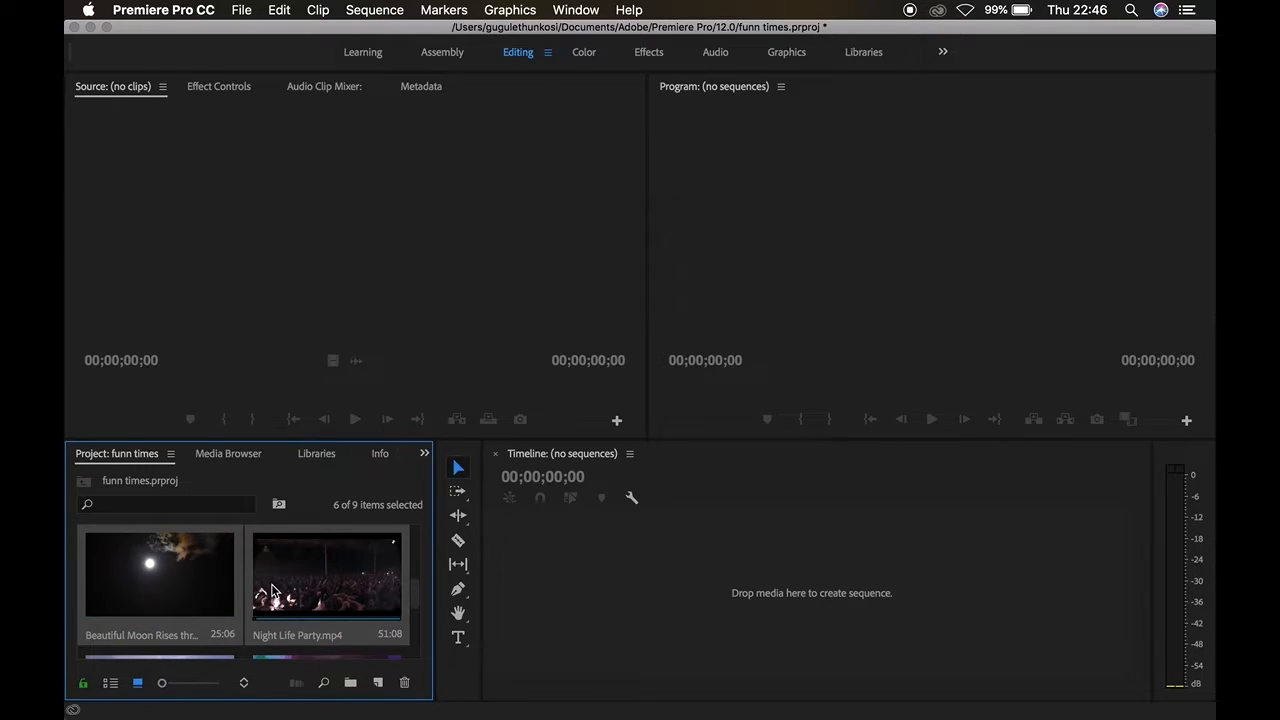
pyautogui.scroll(-3, 271, 585)
pyautogui.keyDown('shift'); pyautogui.click(199, 571); pyautogui.keyUp('shift')
pyautogui.keyDown('shift'); pyautogui.click(280, 578); pyautogui.keyUp('shift')
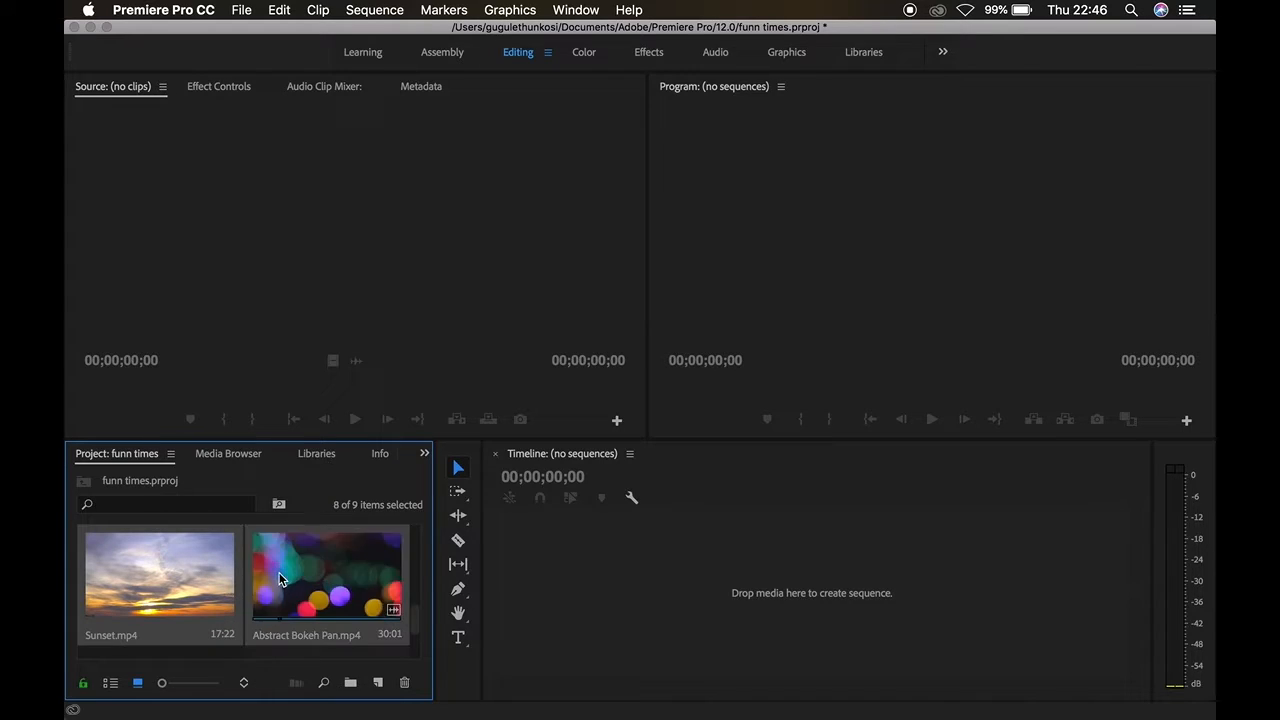
pyautogui.scroll(-3, 280, 580)
pyautogui.moveTo(289, 543); pyautogui.dragTo(149, 616)
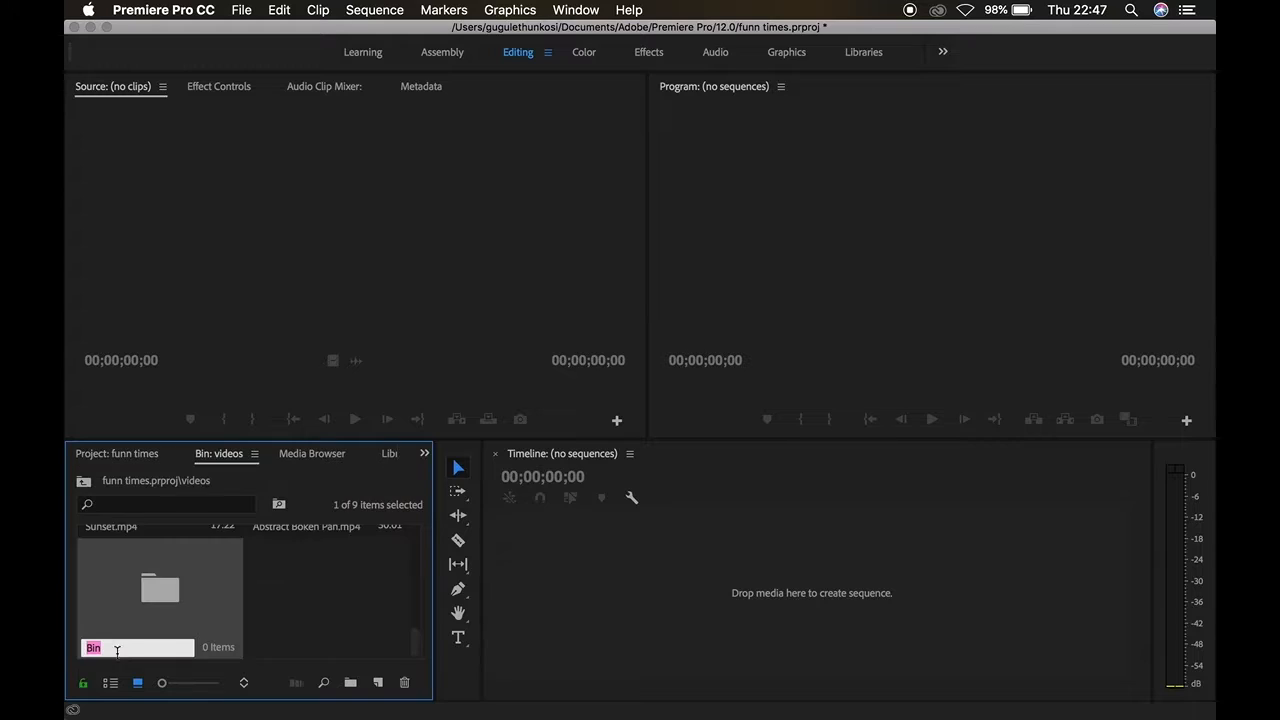
# Step: Name the new bin inside the videos bin Audio
pyautogui.write('Audio')
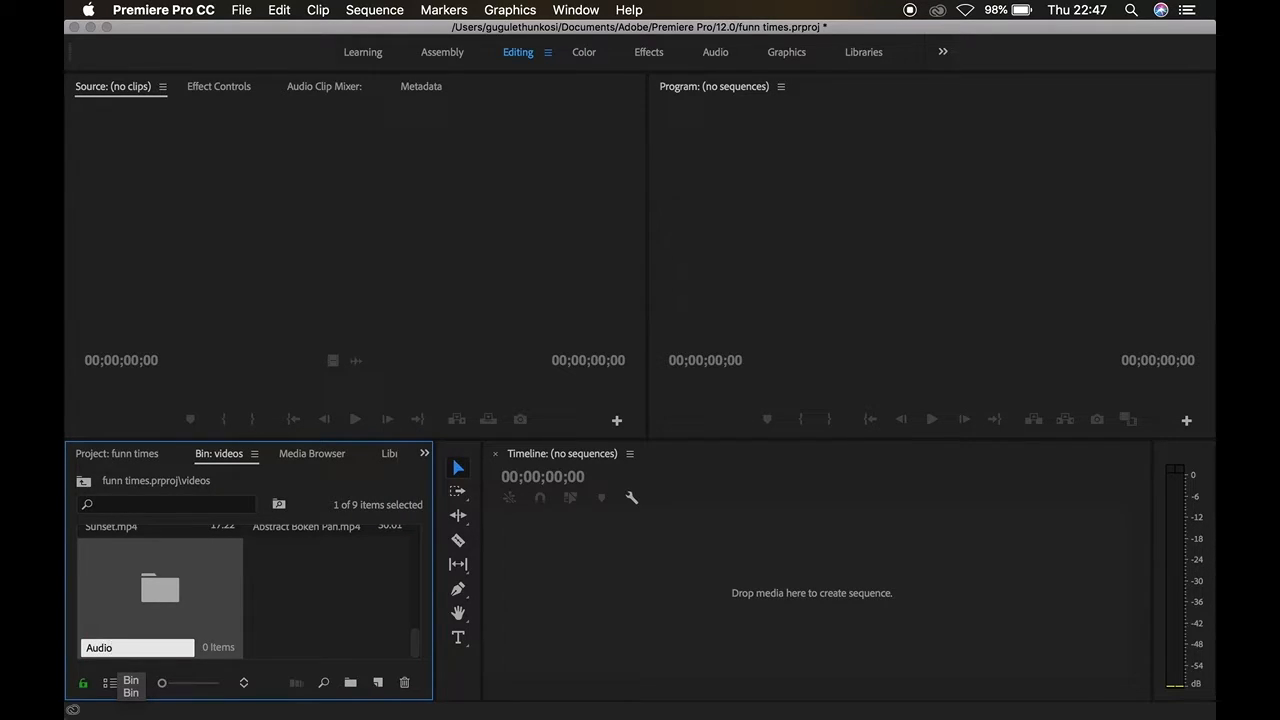
pyautogui.press('Tab')
pyautogui.scroll(-5, 240, 577)
pyautogui.click(302, 572)
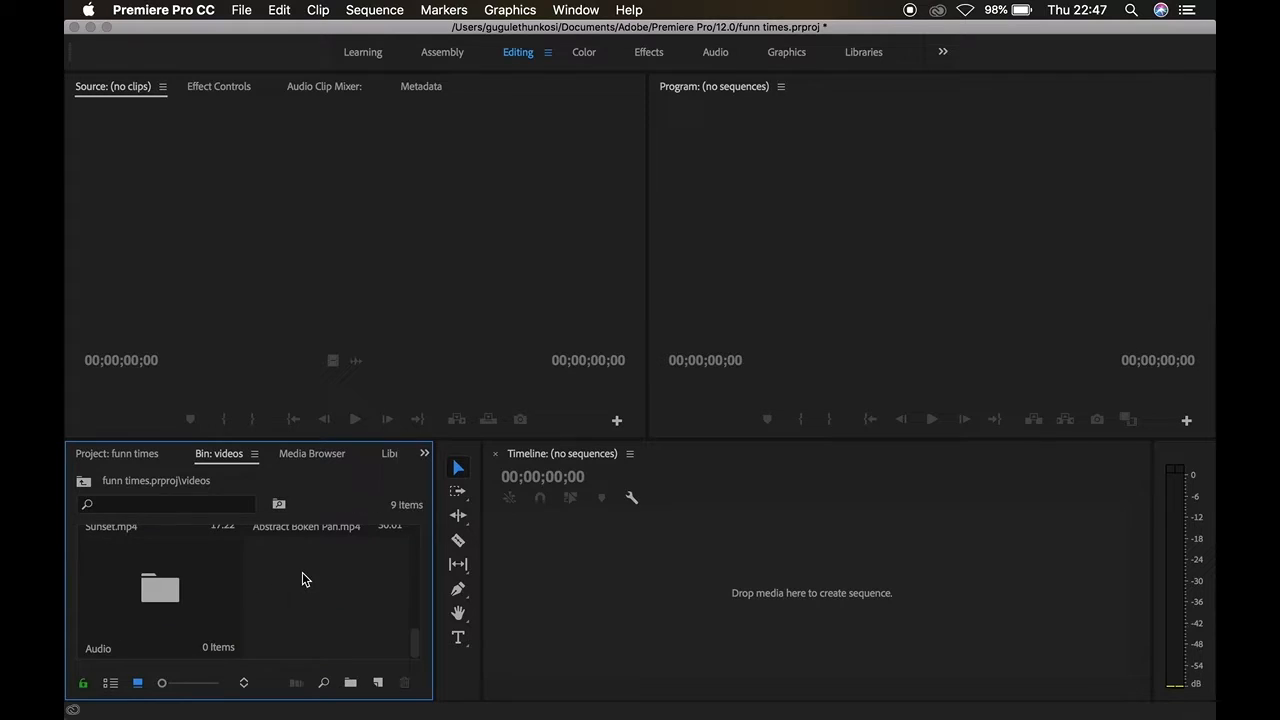
# Step: Move the 12 Vivid Dreams audio track out of the video clips into the Audio bin
pyautogui.scroll(3, 194, 580)
pyautogui.scroll(4, 190, 587)
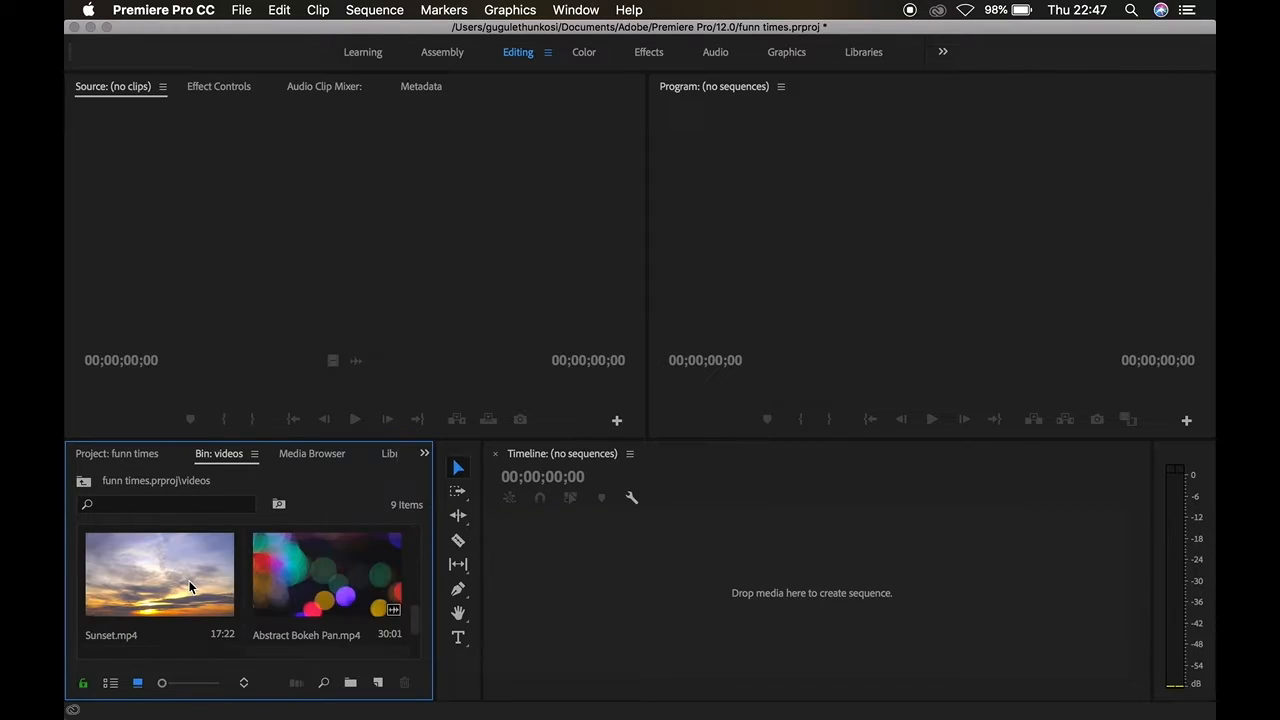
pyautogui.scroll(-6, 190, 587)
pyautogui.scroll(3, 190, 587)
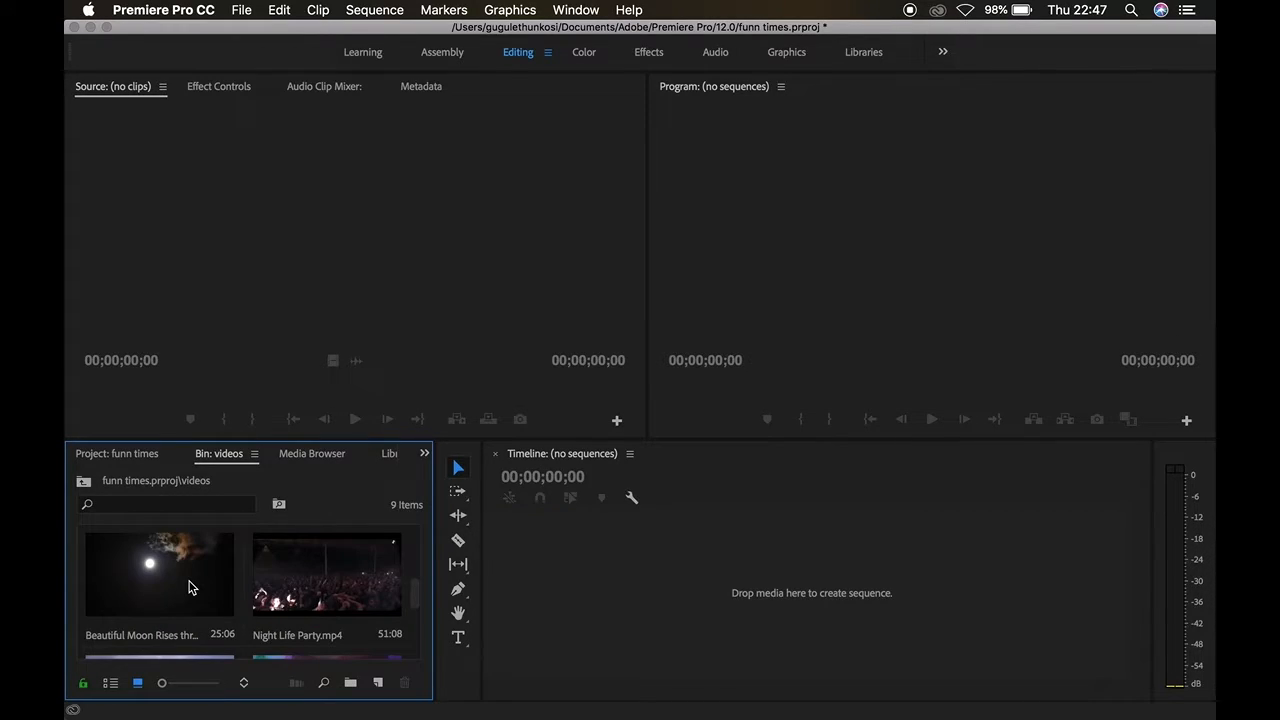
pyautogui.scroll(-2, 192, 587)
pyautogui.click(211, 587)
pyautogui.scroll(2, 211, 587)
pyautogui.scroll(-2, 215, 620)
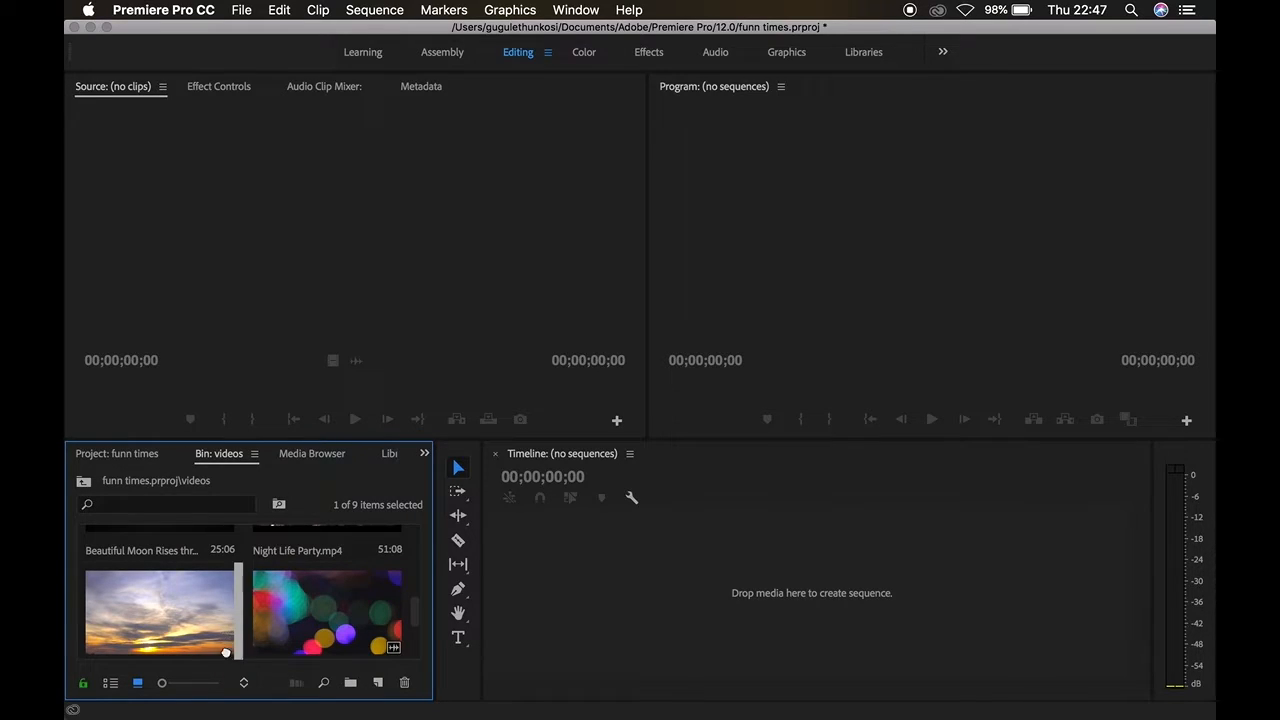
pyautogui.moveTo(204, 640); pyautogui.dragTo(245, 655)
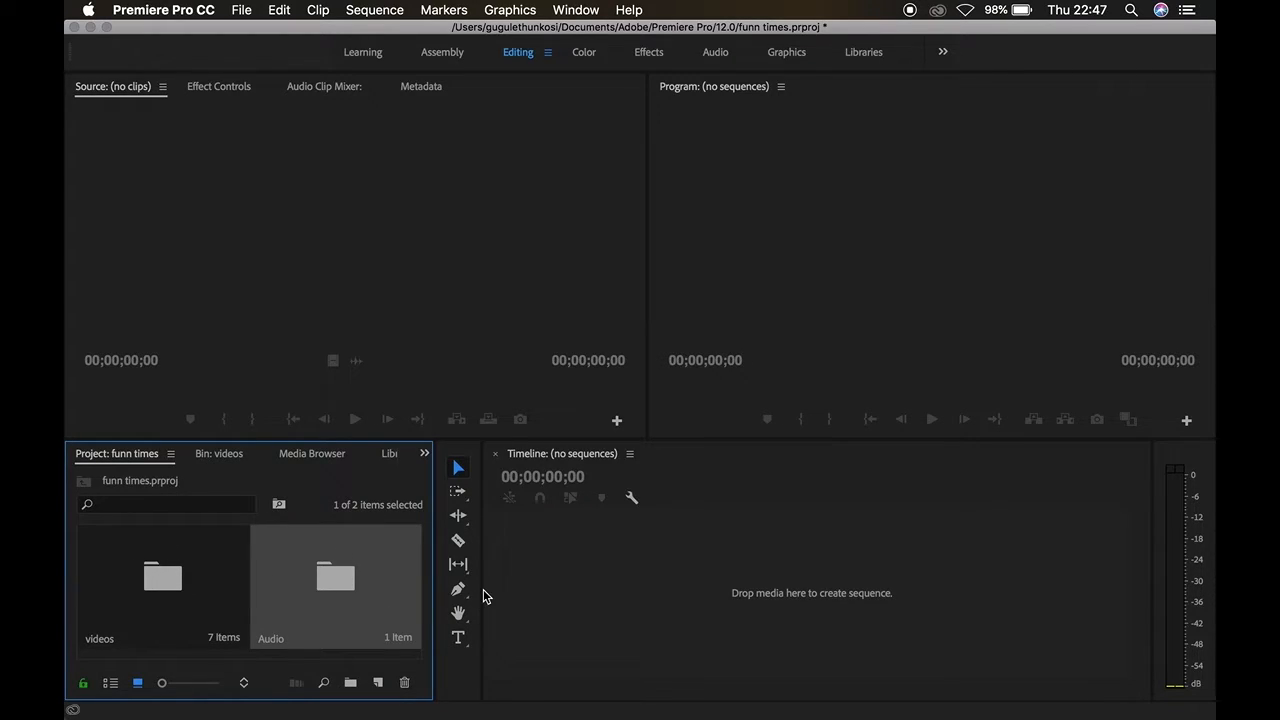
# Step: Open the videos bin and load the Space - 2381.mp4 clip in the source monitor
pyautogui.doubleClick(205, 577)
pyautogui.scroll(5, 203, 570)
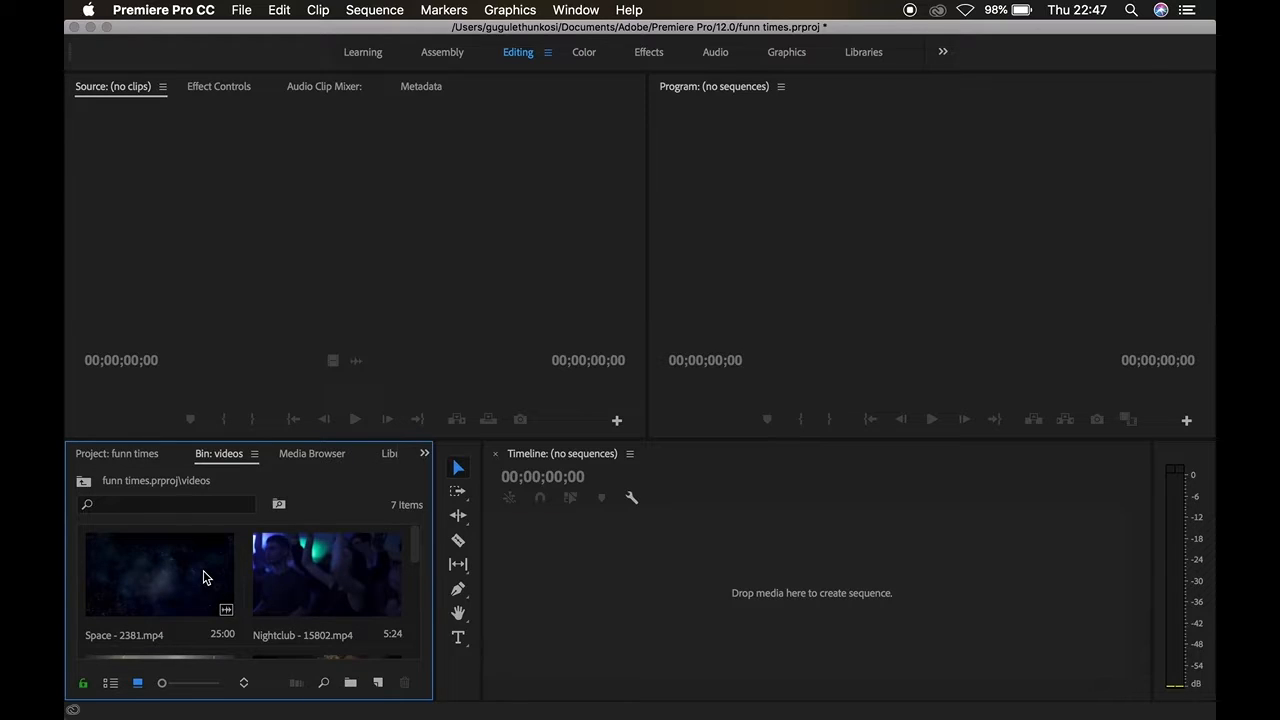
pyautogui.doubleClick(203, 572)
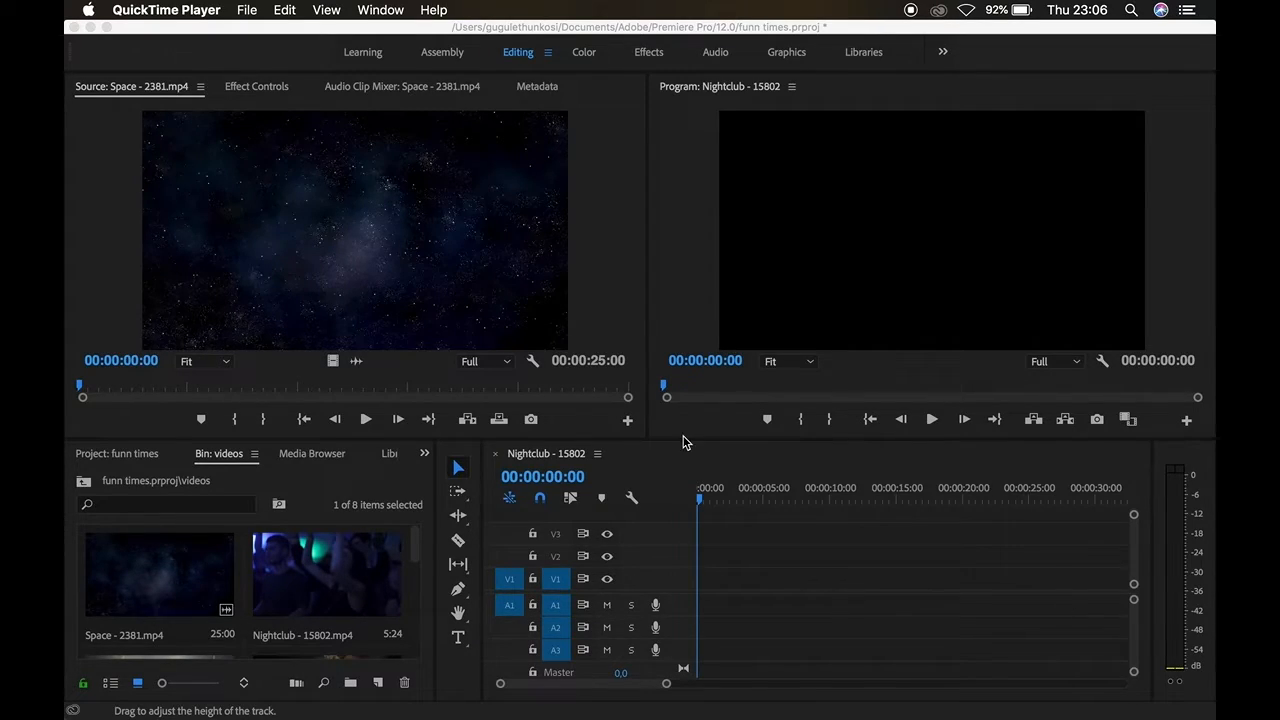
# Step: Move the playhead of the empty Nightclub - 15802 sequence to 00:00:09:17 and return it to the start
pyautogui.click(703, 507)
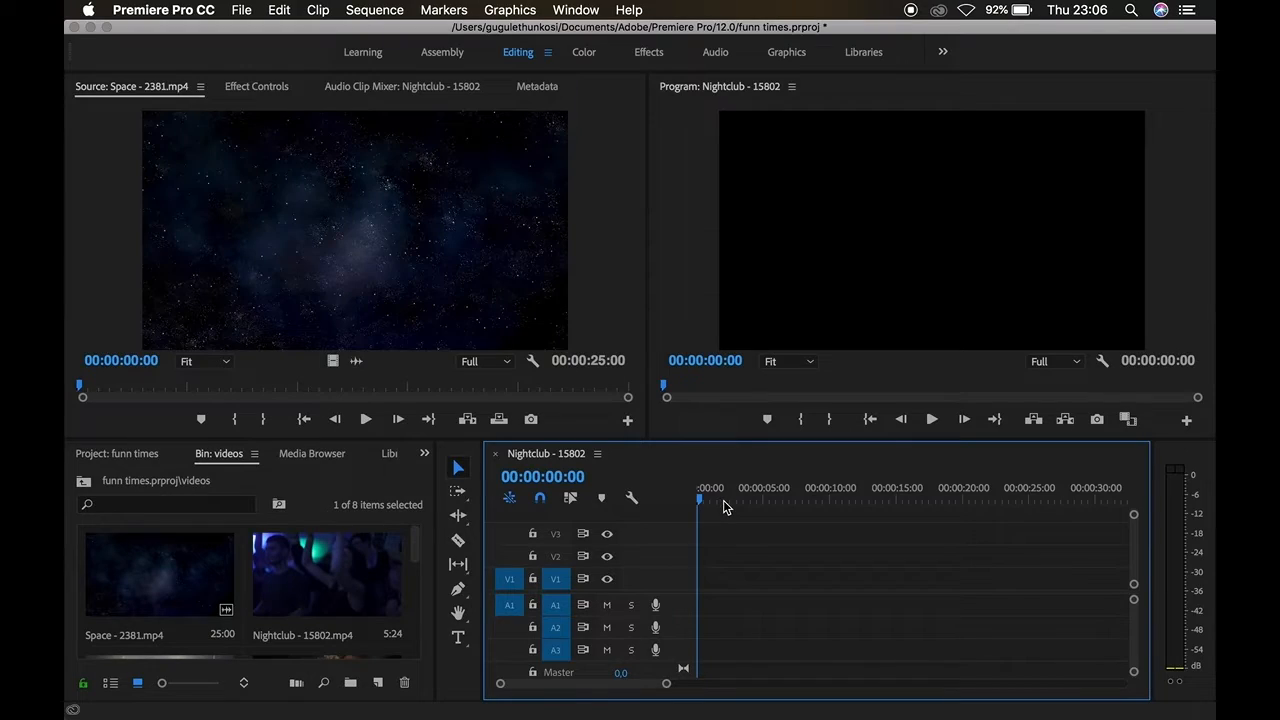
pyautogui.moveTo(701, 505)
pyautogui.mouseDown()
pyautogui.moveTo(745, 507)
pyautogui.moveTo(697, 494)
pyautogui.mouseUp()
pyautogui.click(824, 494)
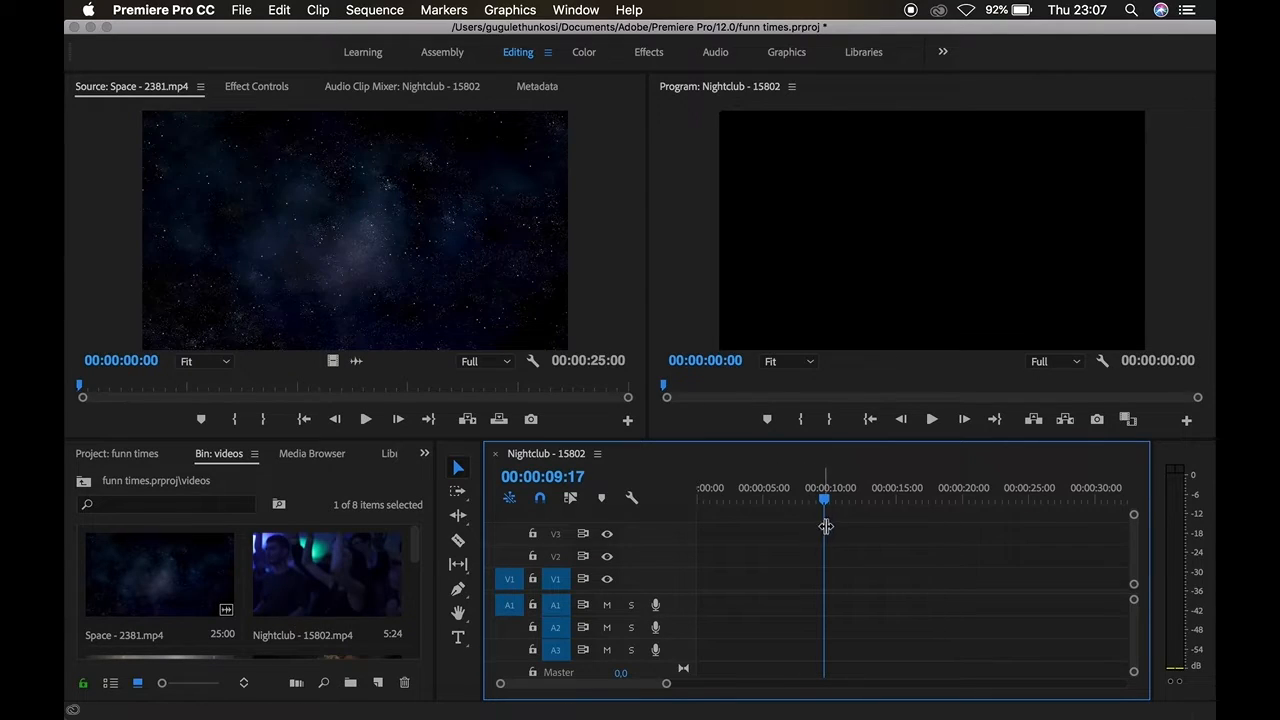
pyautogui.moveTo(825, 500); pyautogui.dragTo(680, 500)
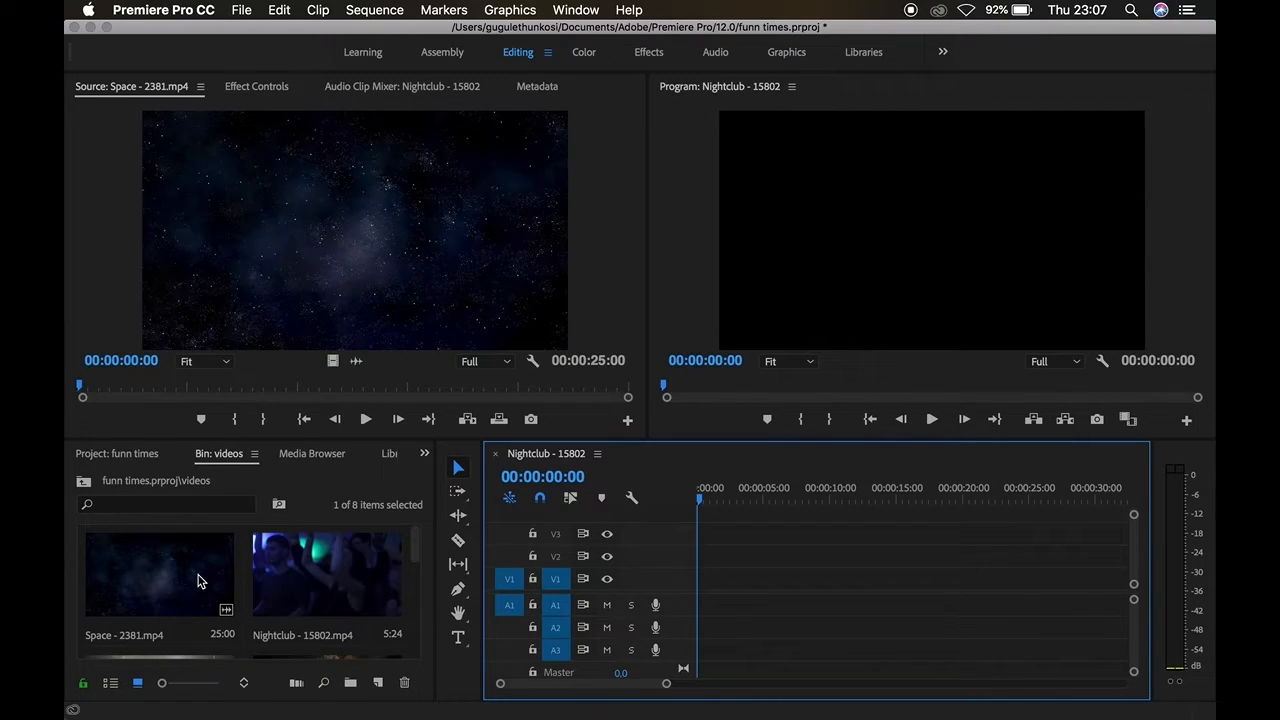
# Step: Place the Space - 2381.mp4 clip at the start of V1 and A1, changing the sequence settings to match the clip
pyautogui.moveTo(184, 578); pyautogui.dragTo(698, 592)
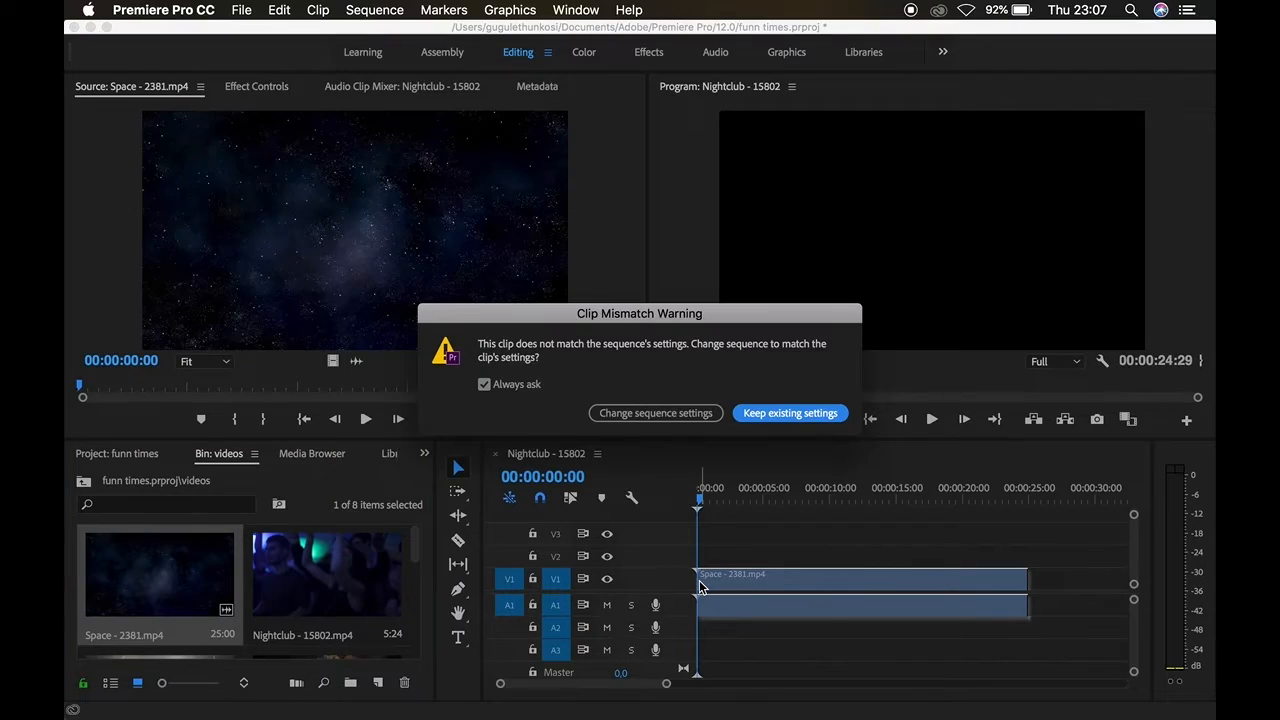
pyautogui.click(675, 414)
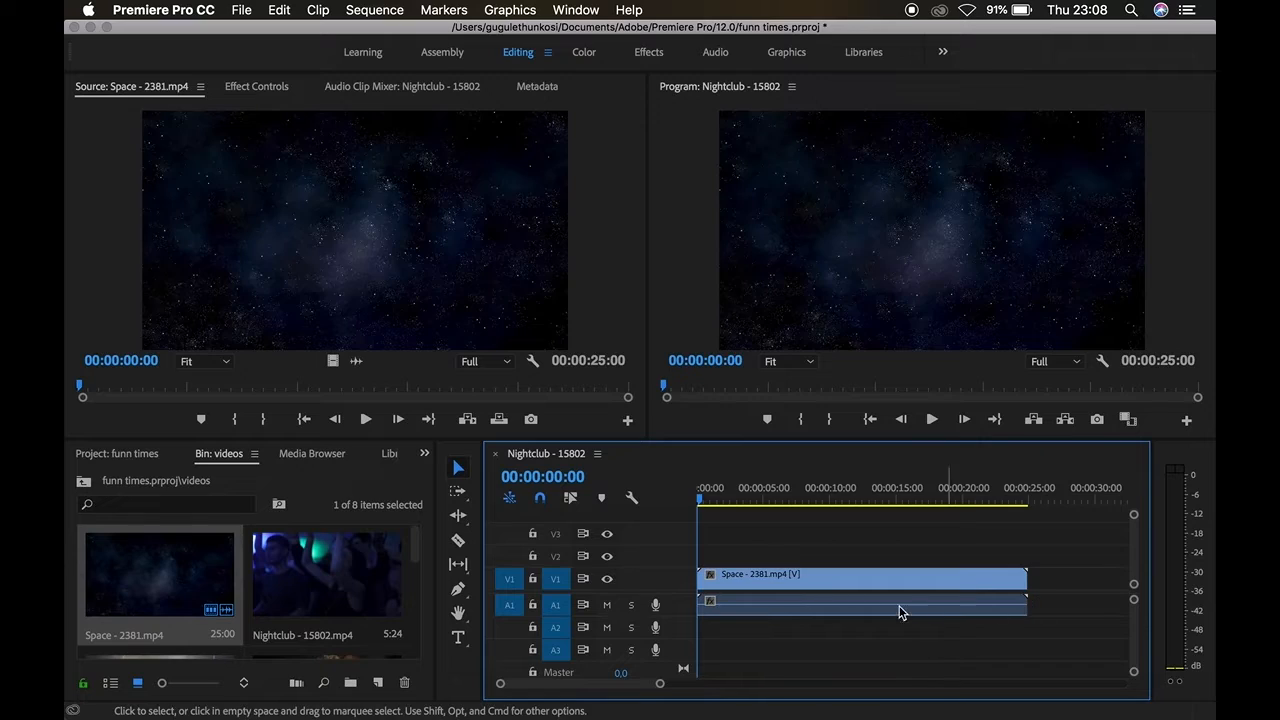
pyautogui.moveTo(838, 613); pyautogui.dragTo(866, 613)
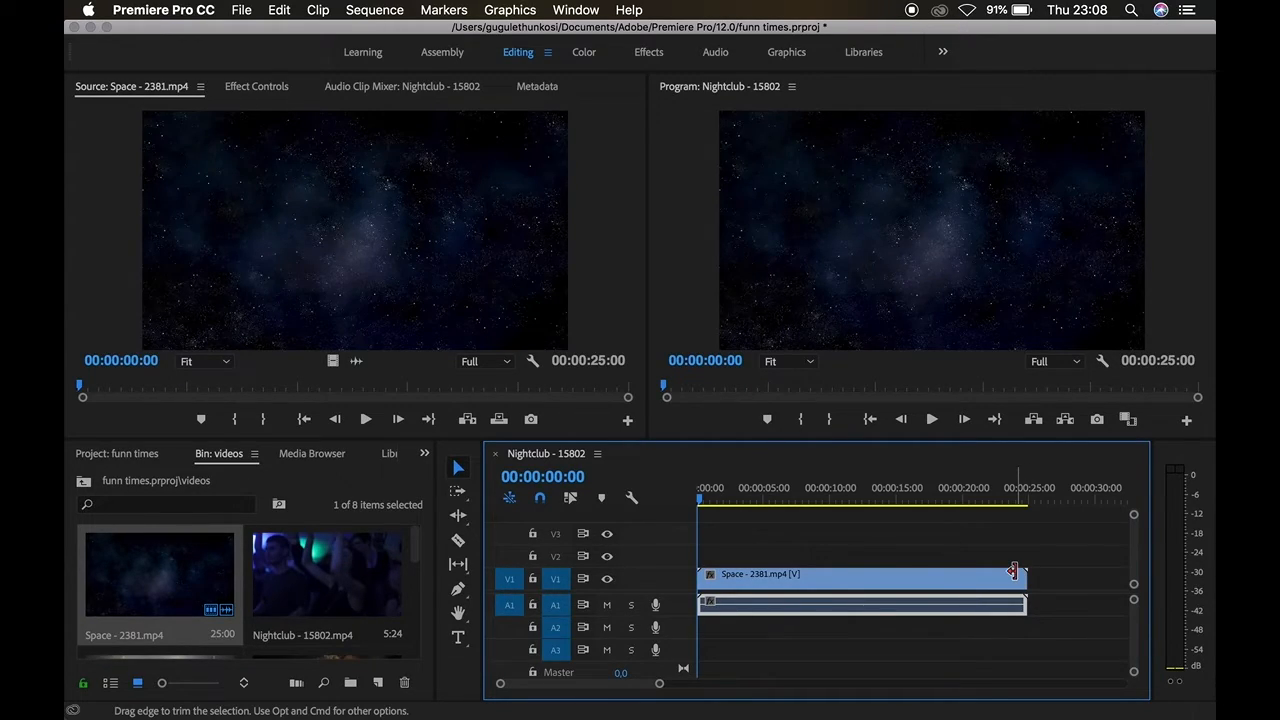
pyautogui.click(774, 574)
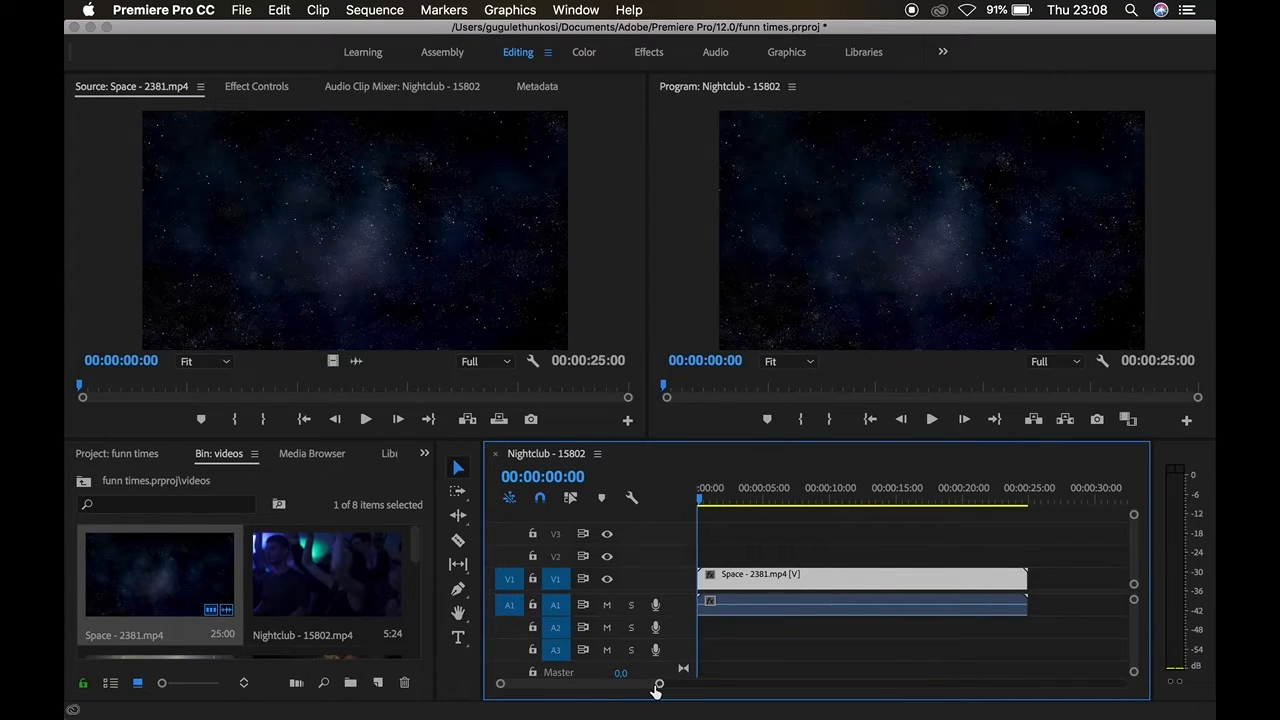
# Step: Try to place a copy of the Space - 2381.mp4 video portion directly after the original on V1
pyautogui.moveTo(658, 685); pyautogui.dragTo(738, 688)
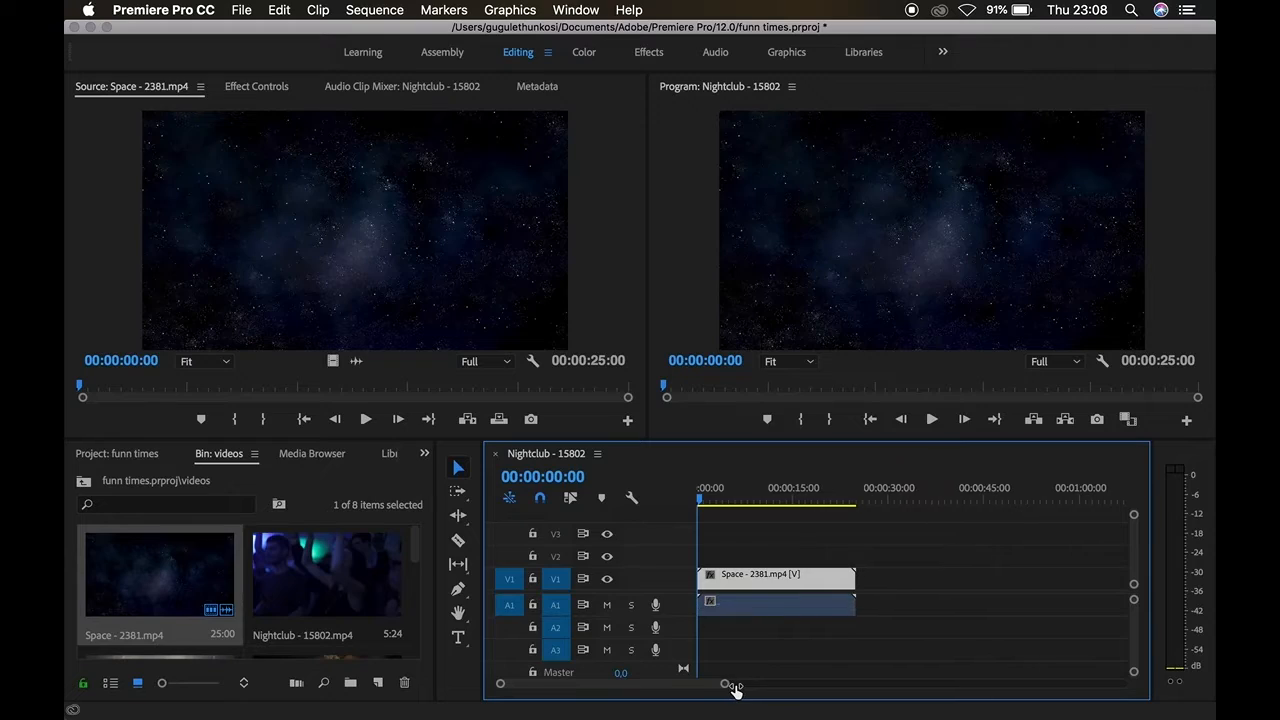
pyautogui.rightClick(829, 590)
pyautogui.click(862, 617)
pyautogui.moveTo(700, 510); pyautogui.dragTo(853, 512)
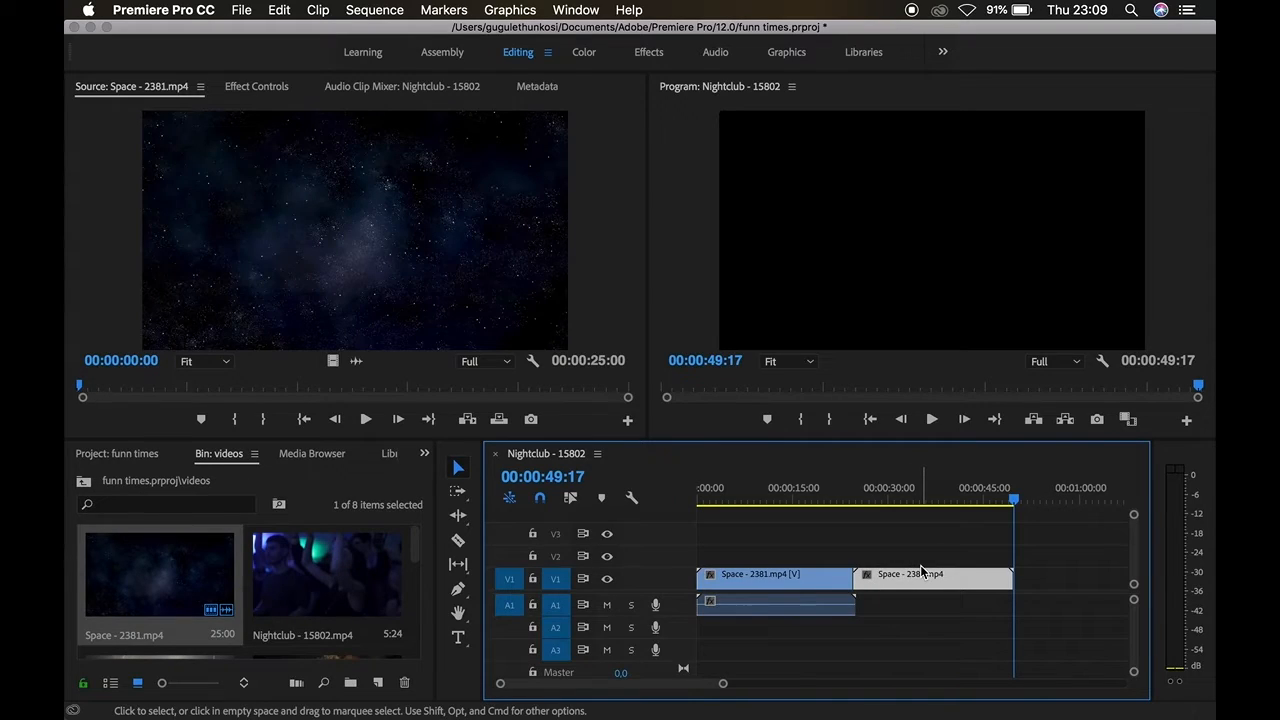
pyautogui.click(1057, 600)
pyautogui.press('super+z')
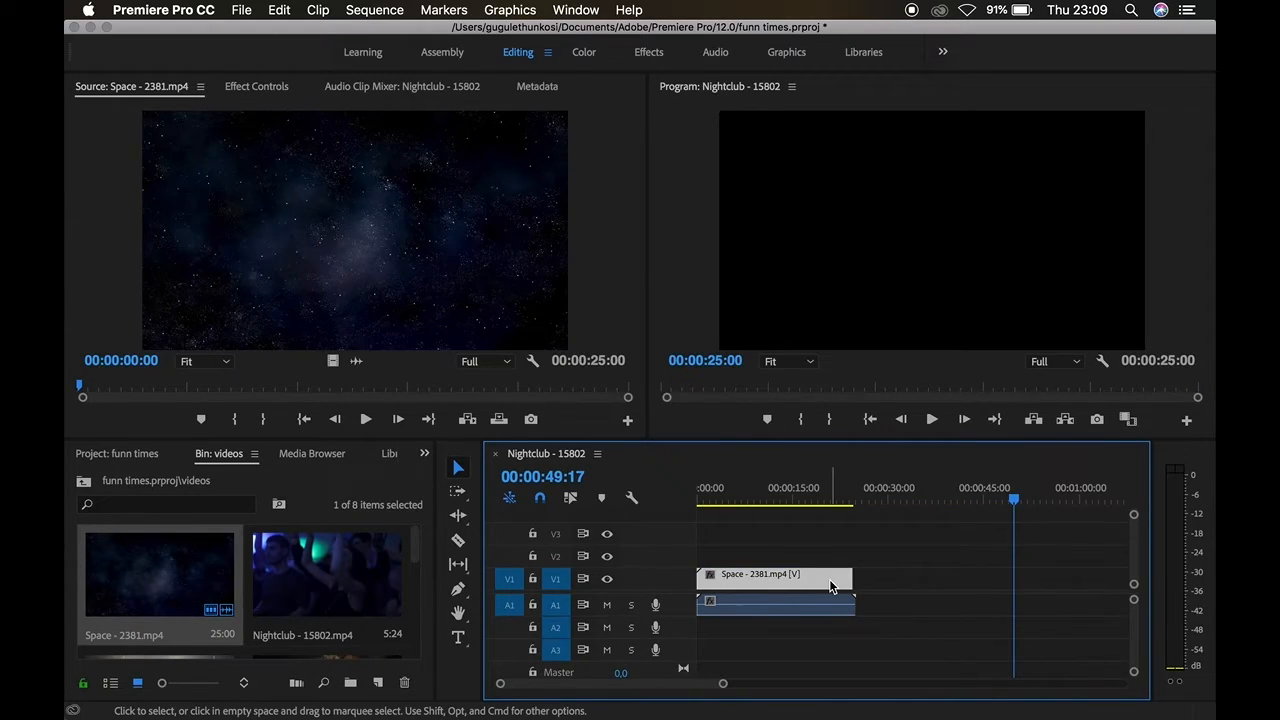
# Step: Delete the Space - 2381.mp4 video portion from V1 and place the clip again at the start of the track
pyautogui.press('Delete')
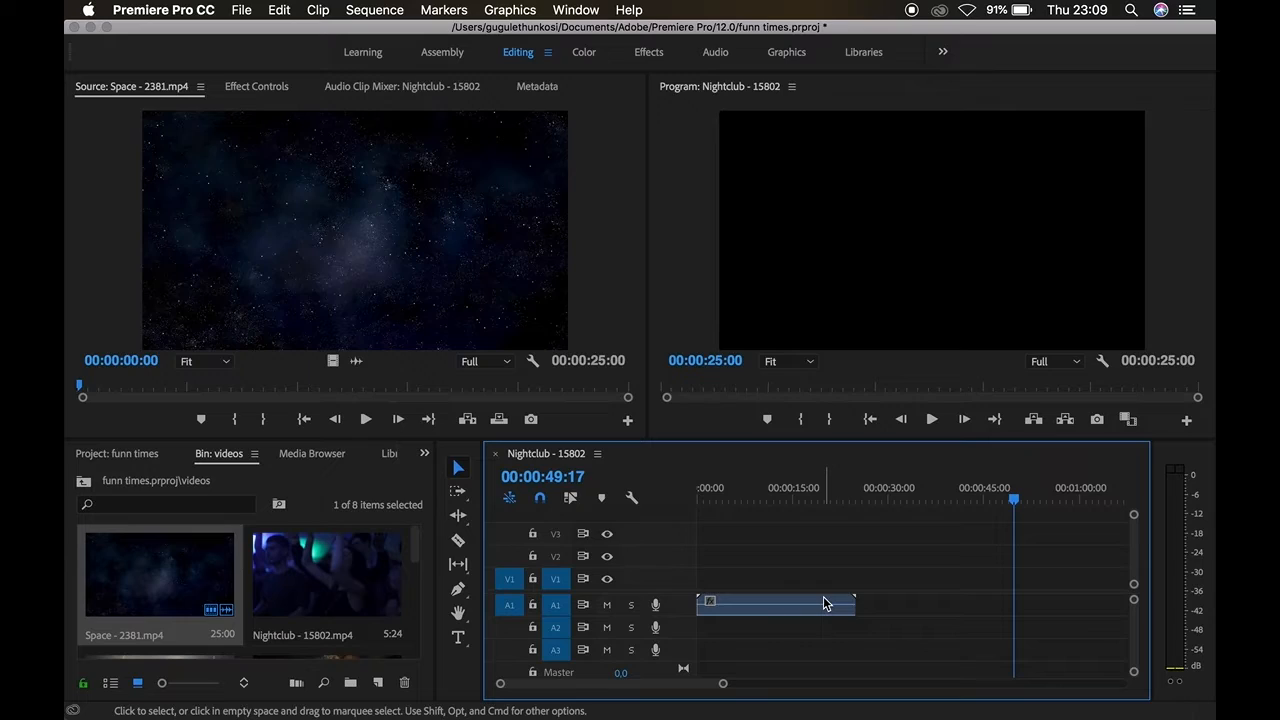
pyautogui.moveTo(238, 588); pyautogui.dragTo(704, 592)
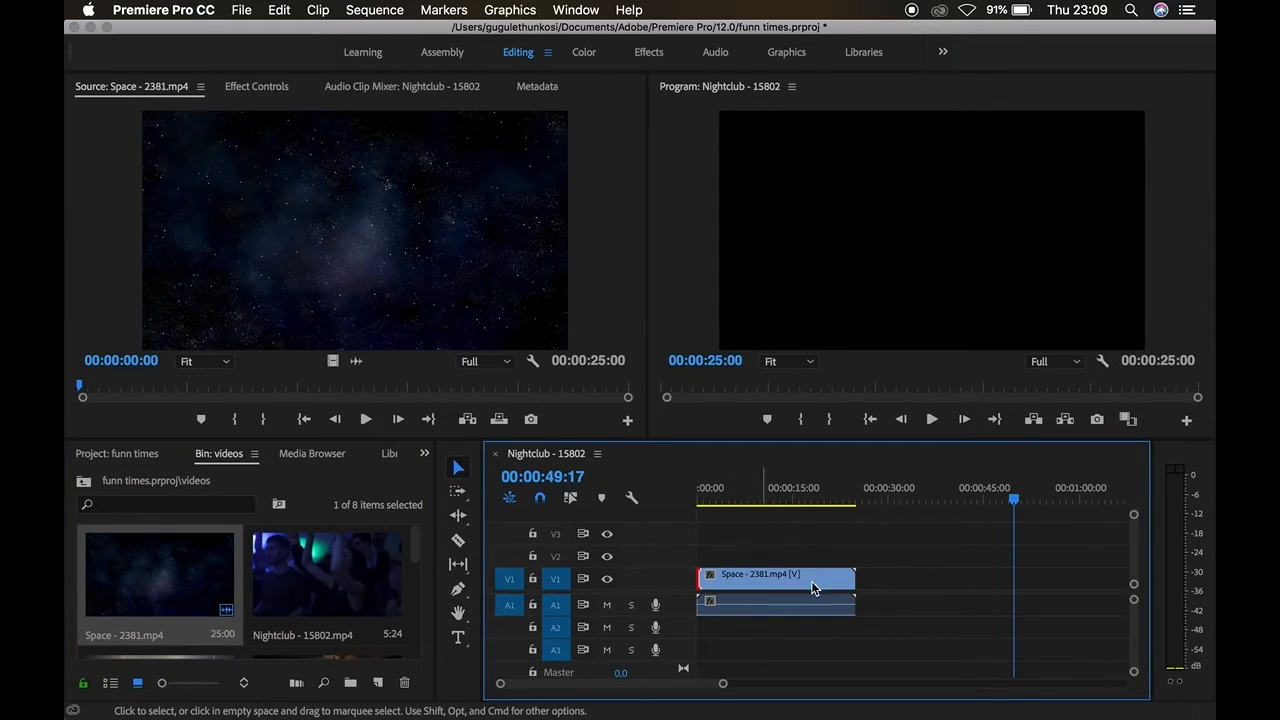
# Step: Lock and unlock track V1, and switch its track output off and back on
pyautogui.click(533, 580)
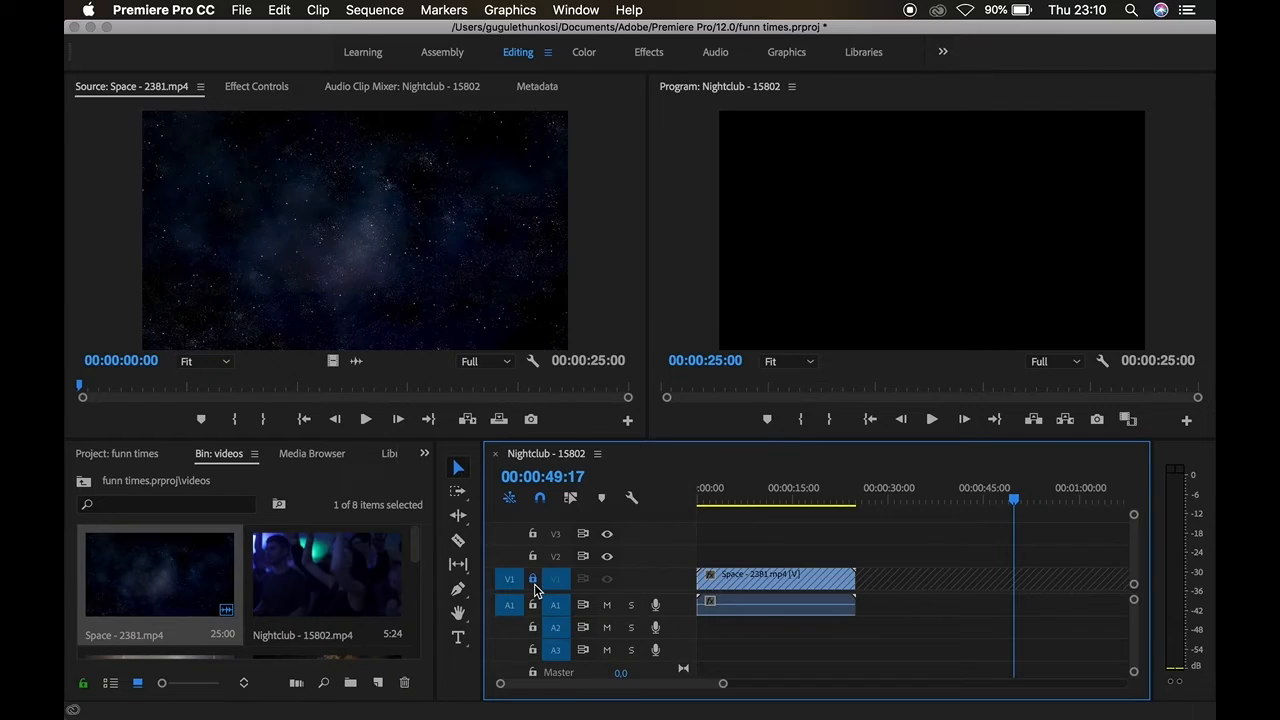
pyautogui.click(533, 580)
pyautogui.click(607, 580)
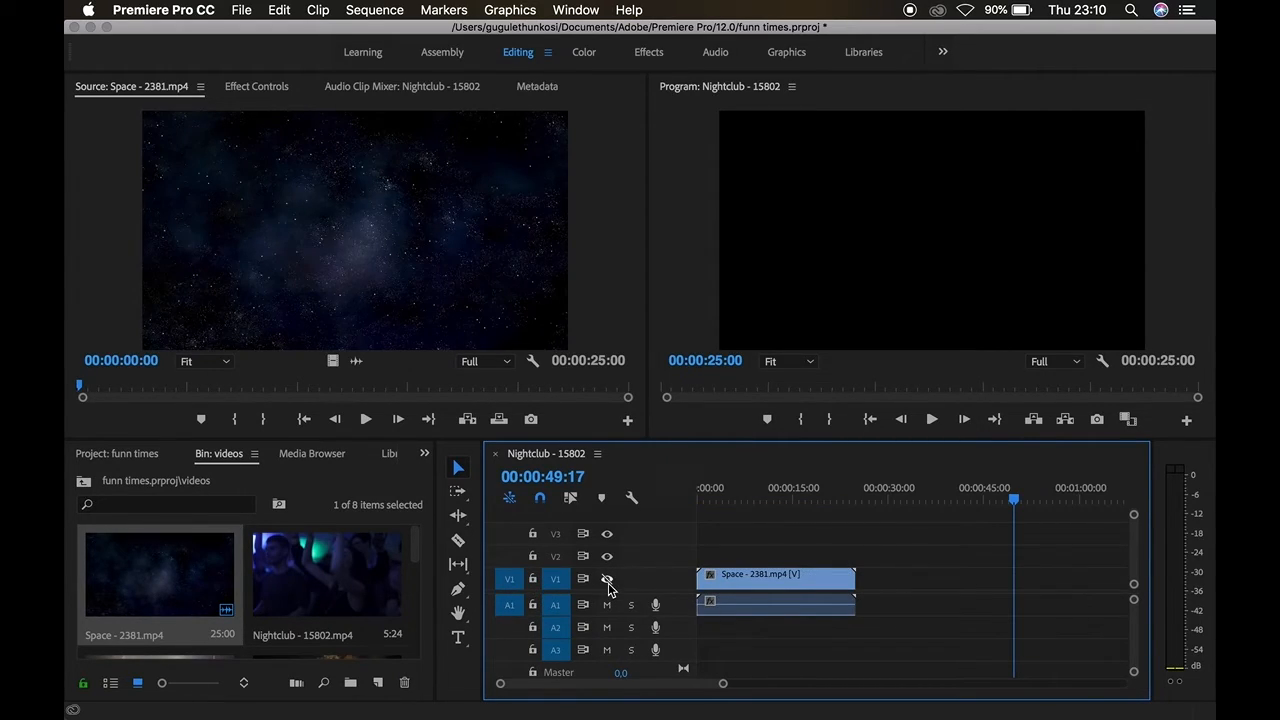
pyautogui.click(607, 580)
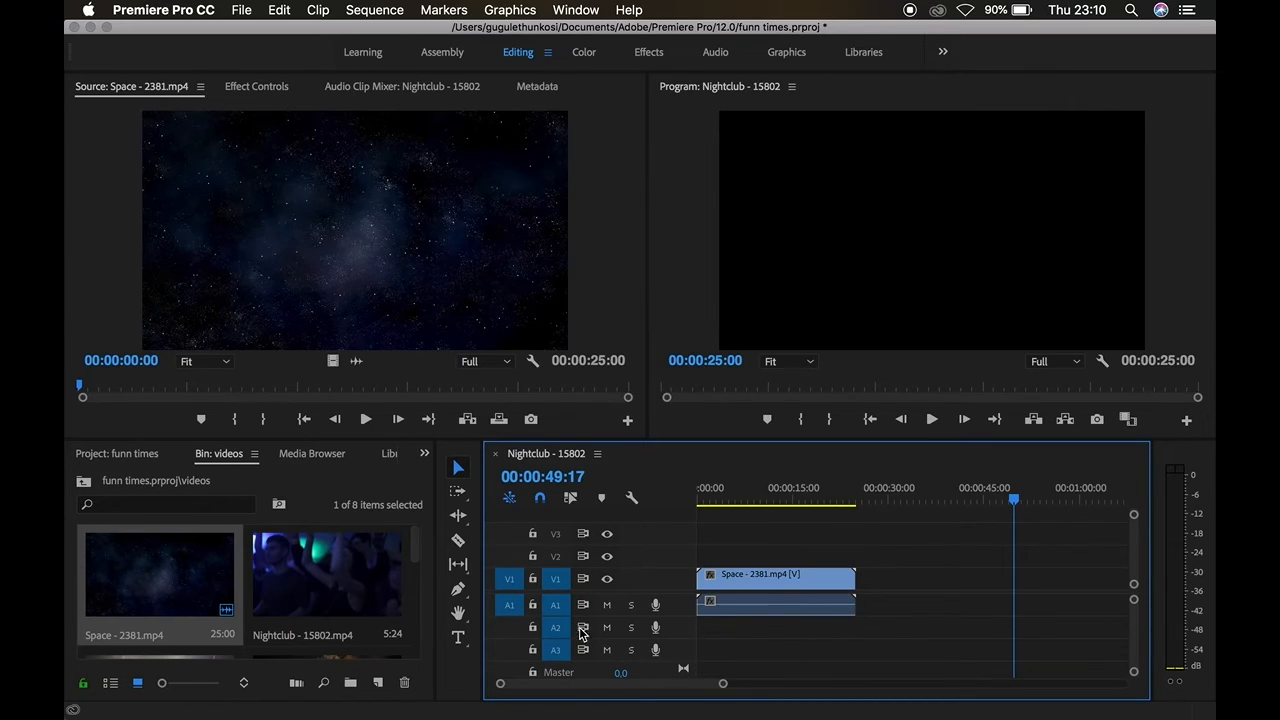
# Step: Reduce the height of the video tracks and return the playhead to the start of the sequence
pyautogui.click(457, 470)
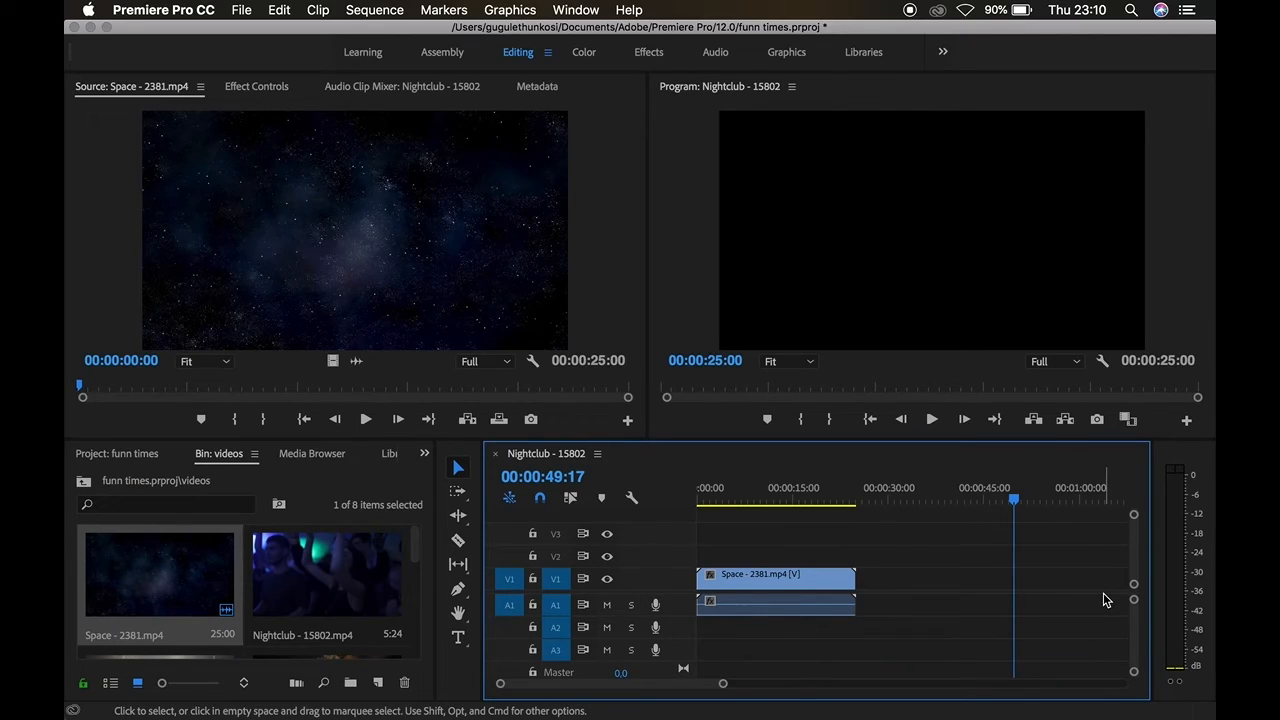
pyautogui.moveTo(1134, 586)
pyautogui.mouseDown()
pyautogui.moveTo(1142, 599)
pyautogui.moveTo(1136, 584)
pyautogui.mouseUp()
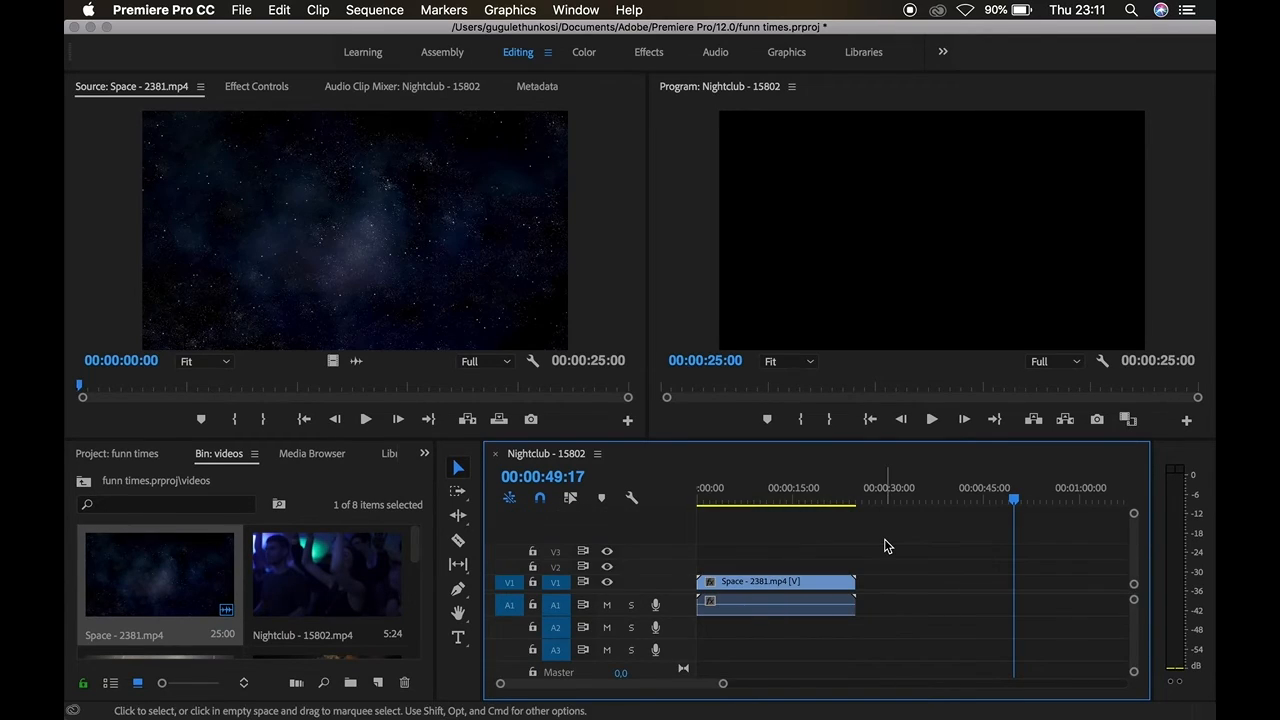
pyautogui.press('Home')
pyautogui.rightClick(558, 538)
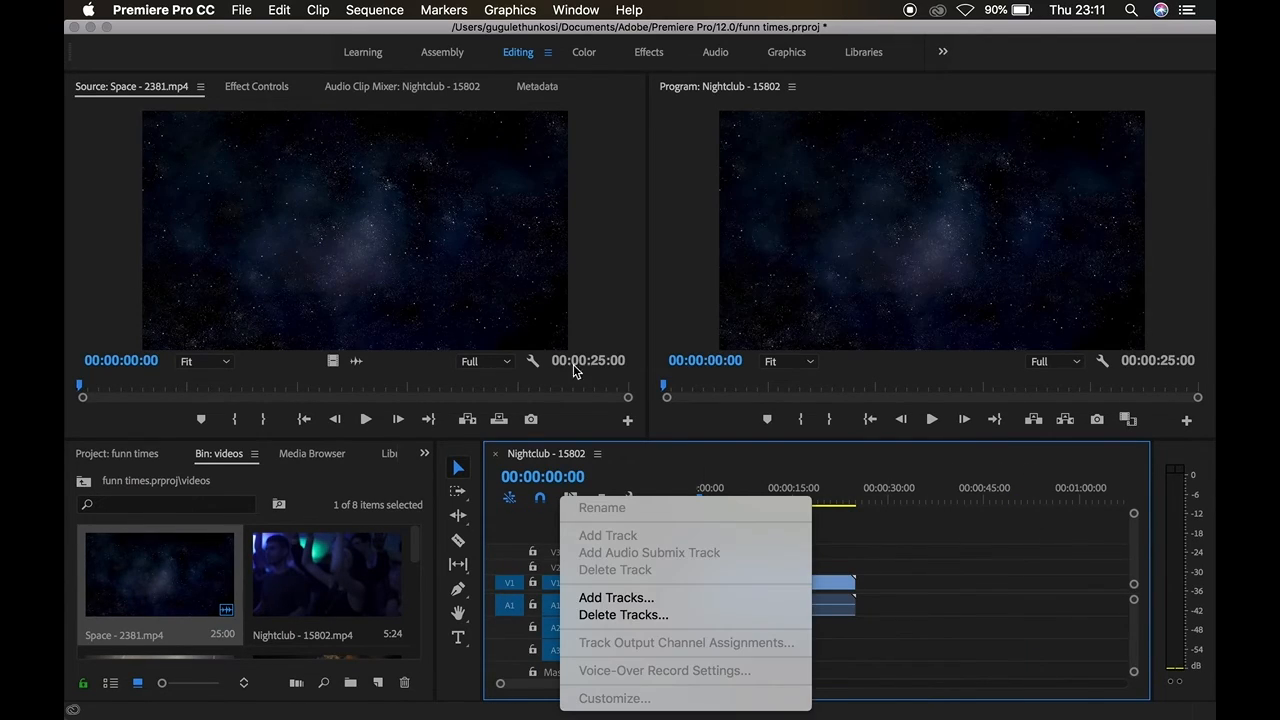
pyautogui.click(912, 531)
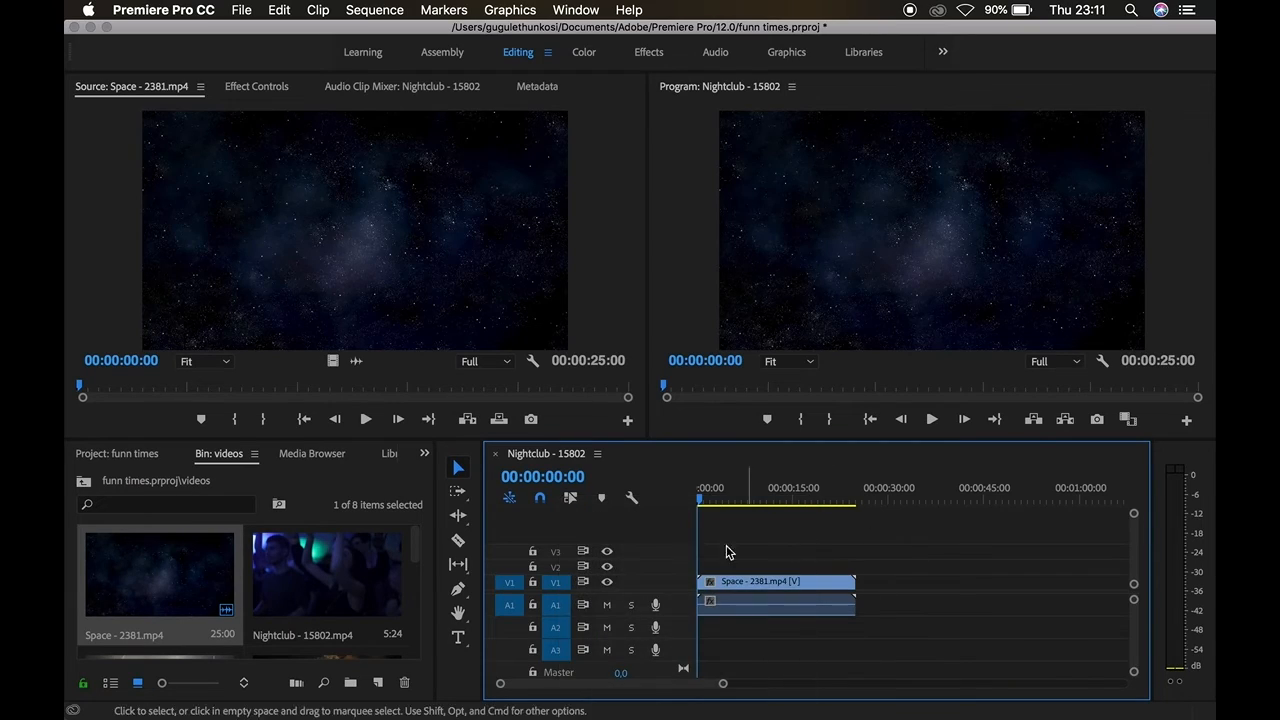
pyautogui.rightClick(580, 550)
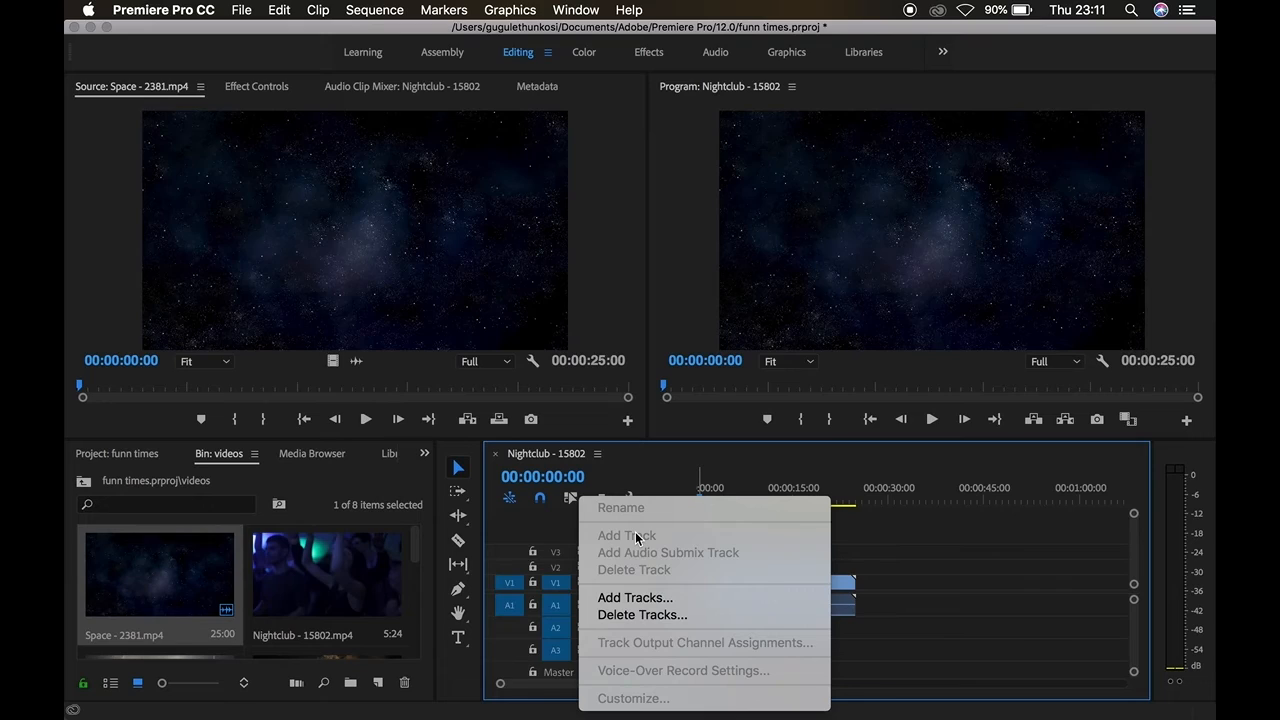
pyautogui.click(909, 551)
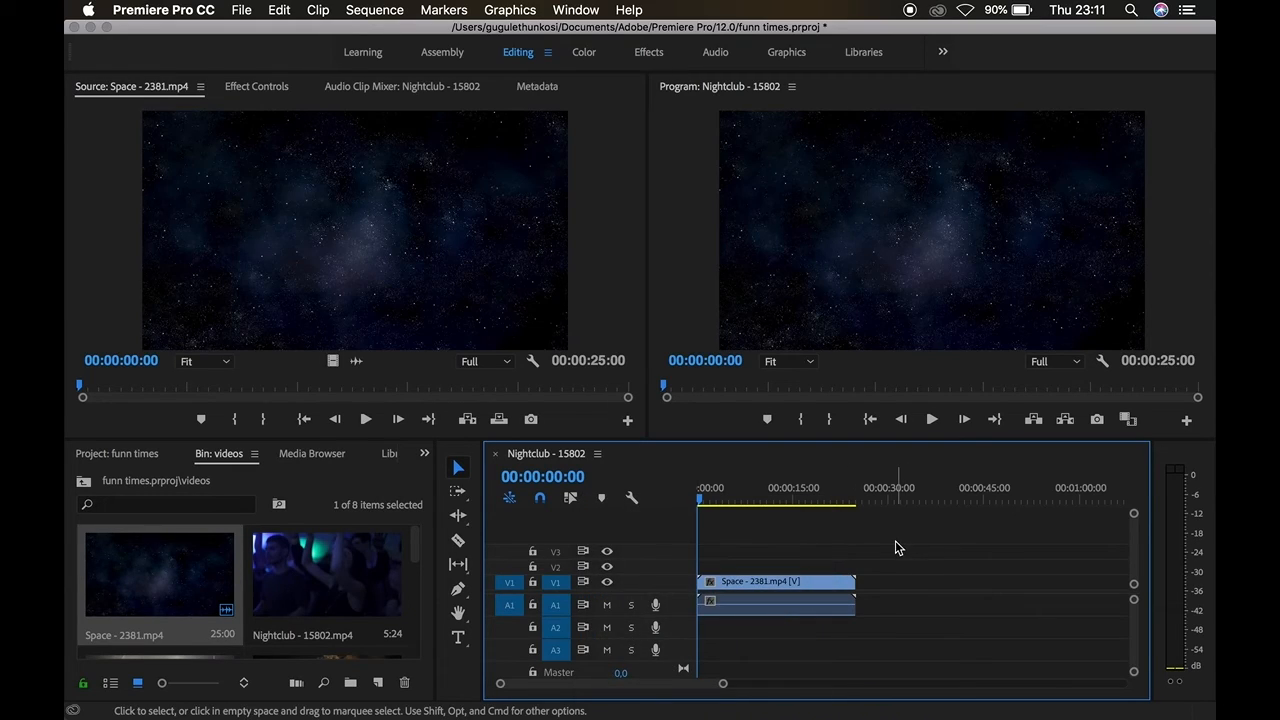
pyautogui.click(859, 582)
pyautogui.click(891, 587)
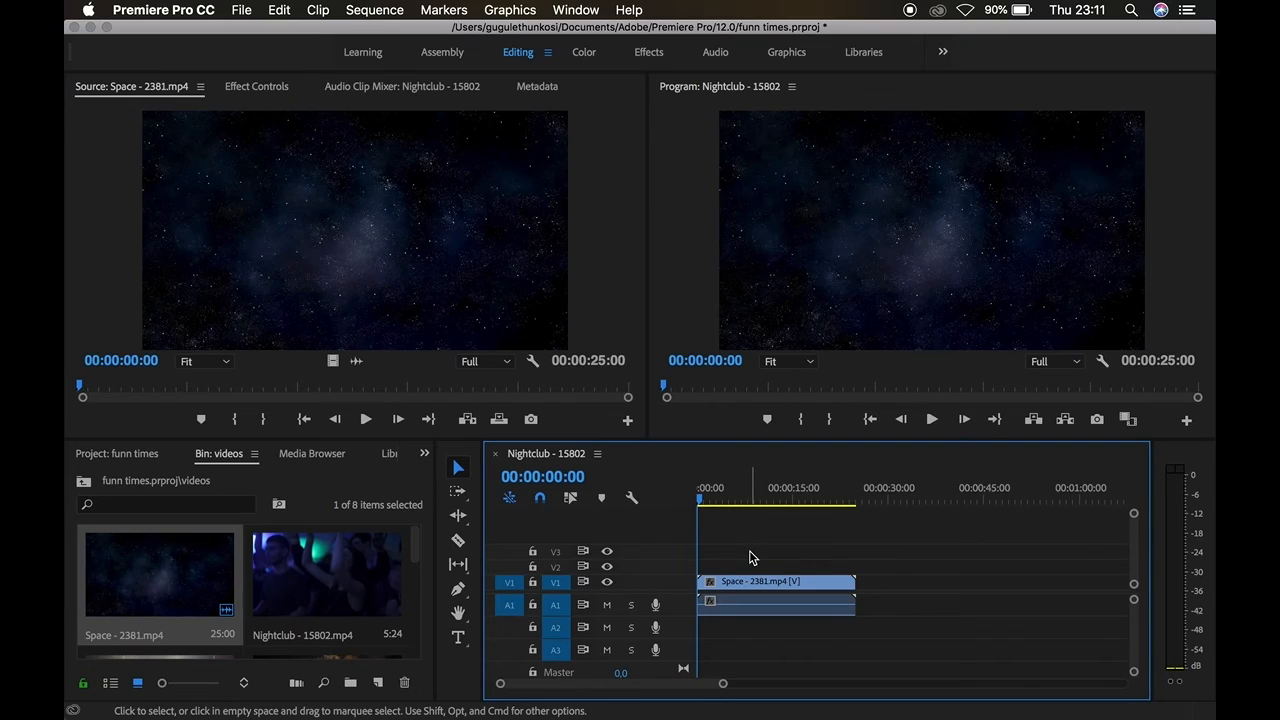